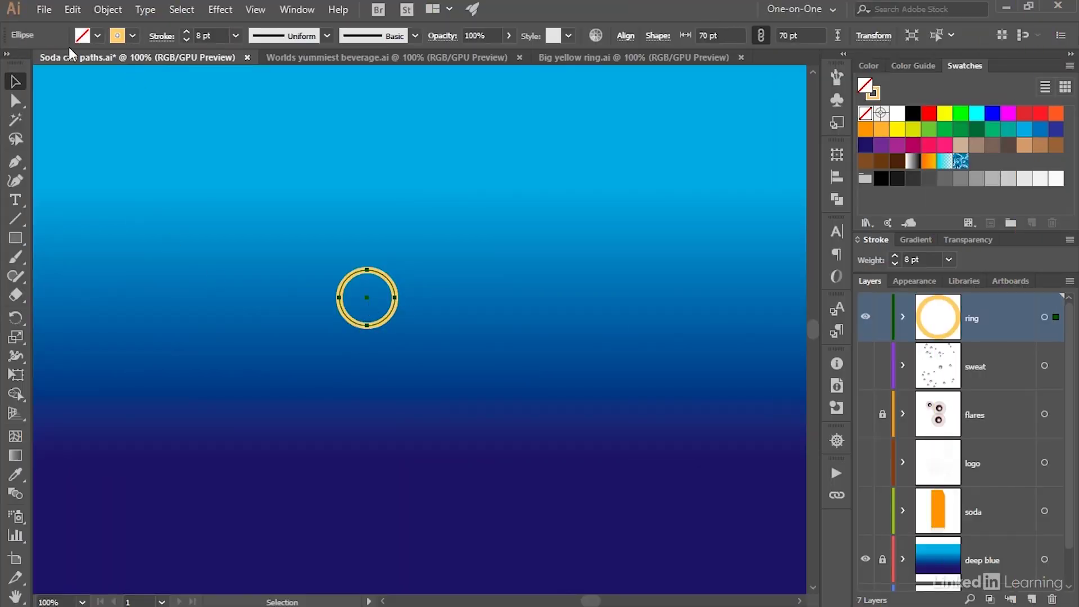
# Step: Apply Effect > 3D > Revolve to the selected yellow ring to open its 3D Revolve Options
pyautogui.click(219, 11)
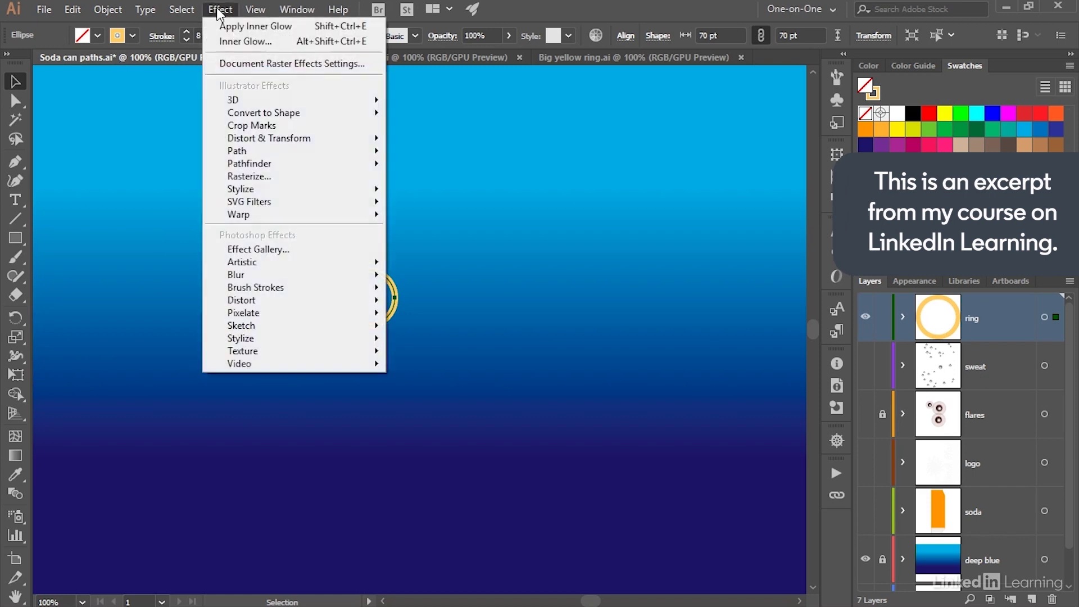
pyautogui.moveTo(344, 103)
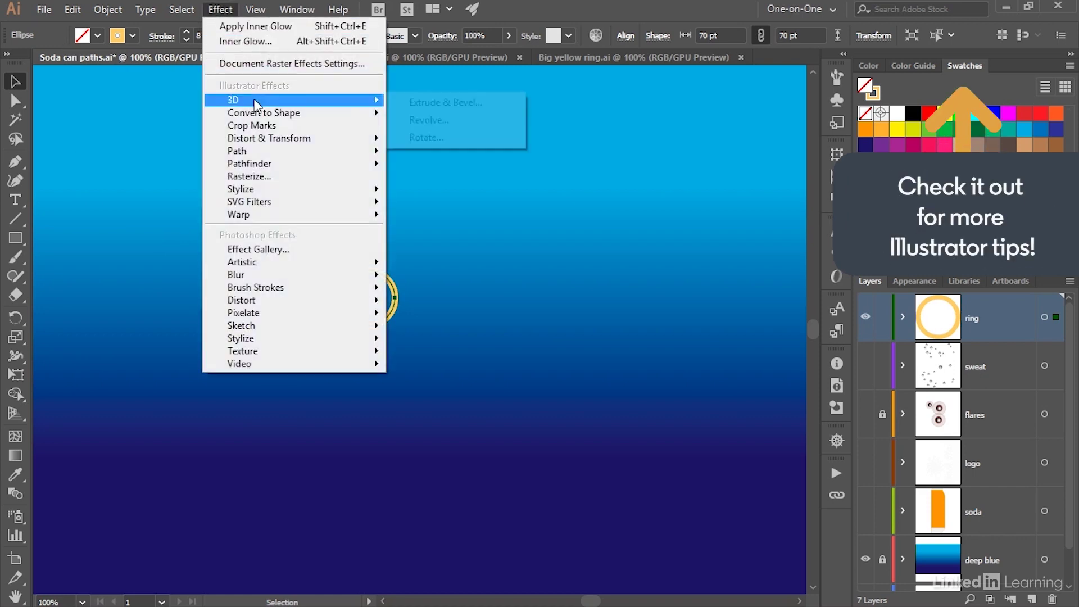
pyautogui.click(468, 121)
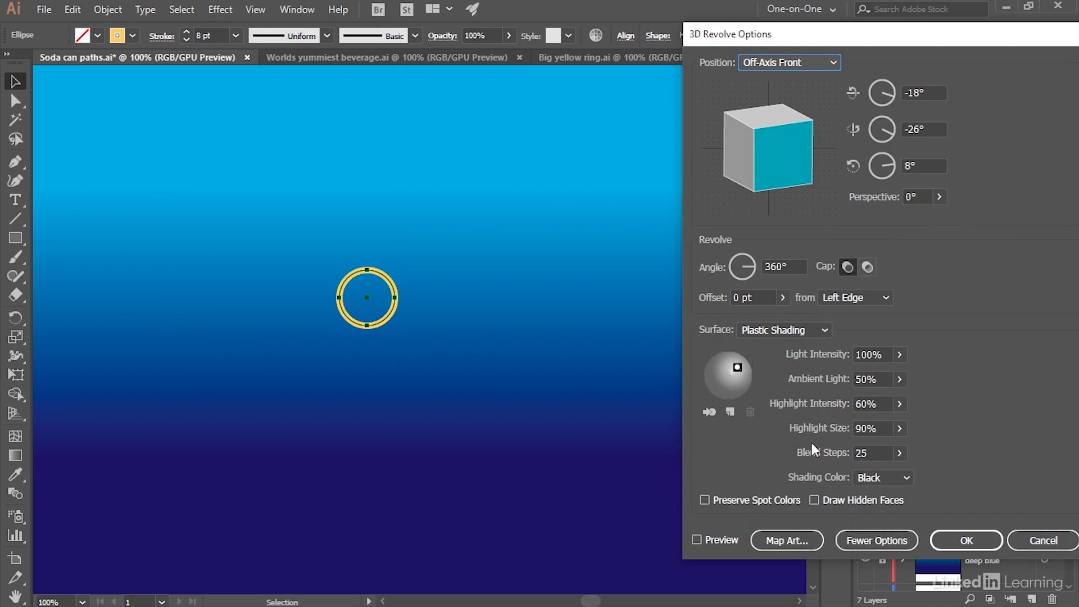
# Step: Preview the revolve, tilt the ring to a custom rotation, and keep it revolving from Left Edge
pyautogui.click(718, 538)
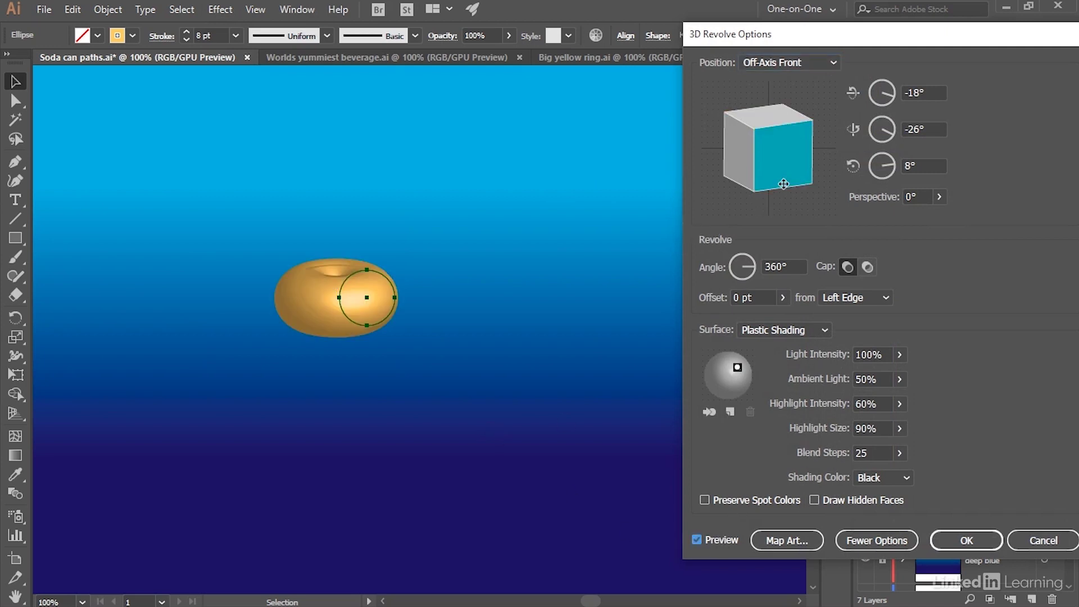
pyautogui.moveTo(783, 187); pyautogui.dragTo(771, 203)
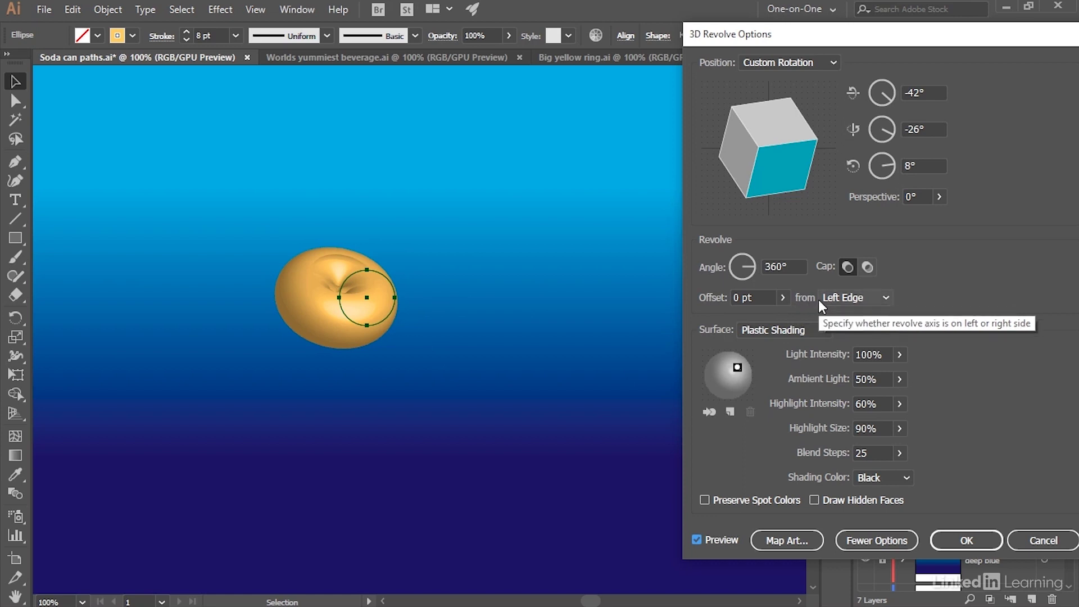
pyautogui.click(885, 298)
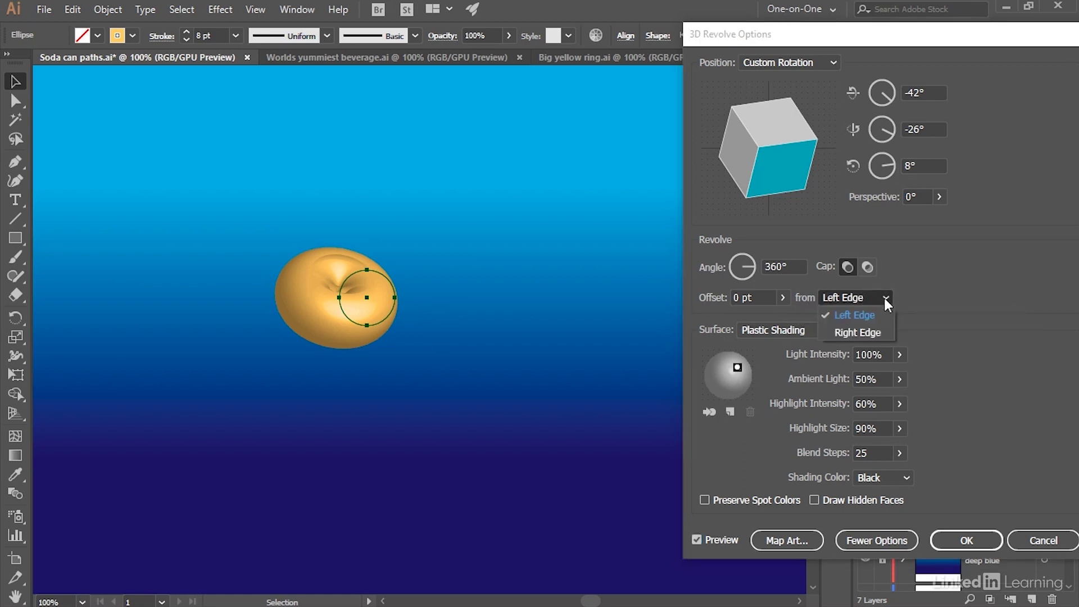
pyautogui.click(873, 331)
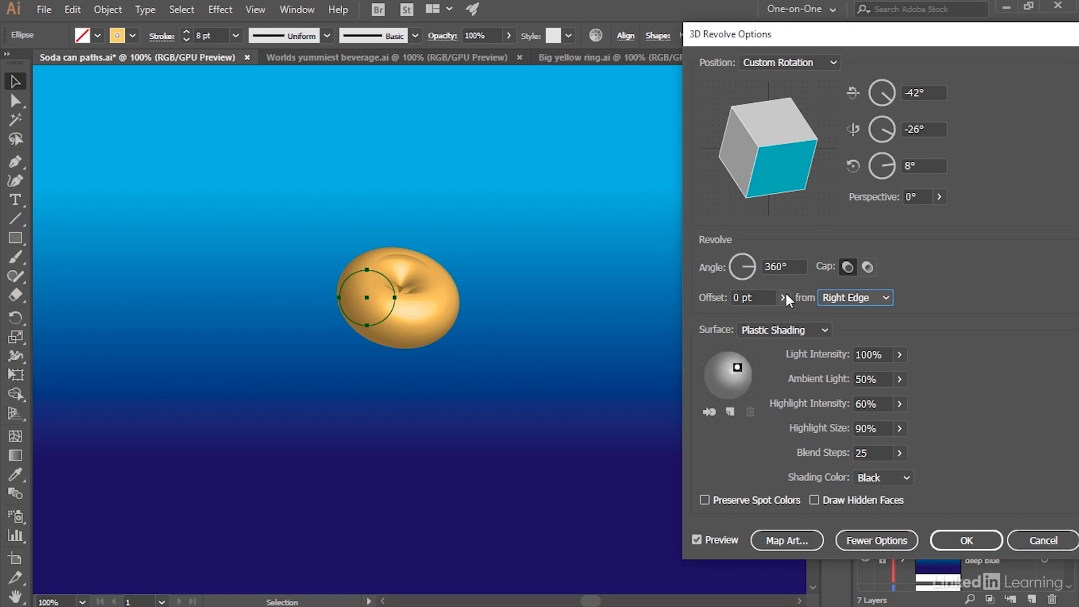
pyautogui.click(859, 302)
pyautogui.click(852, 321)
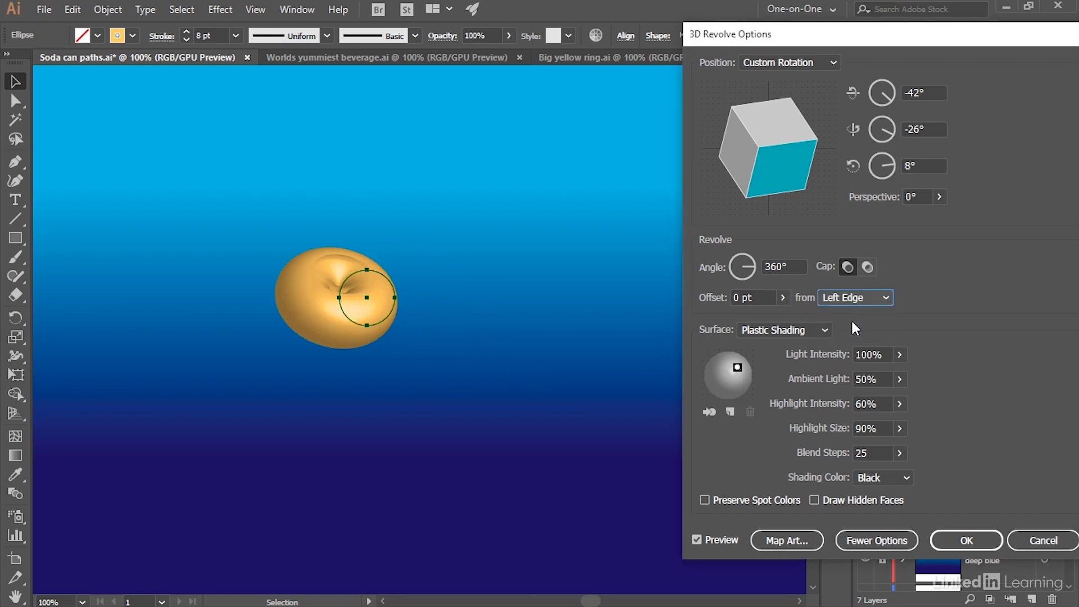
pyautogui.click(781, 299)
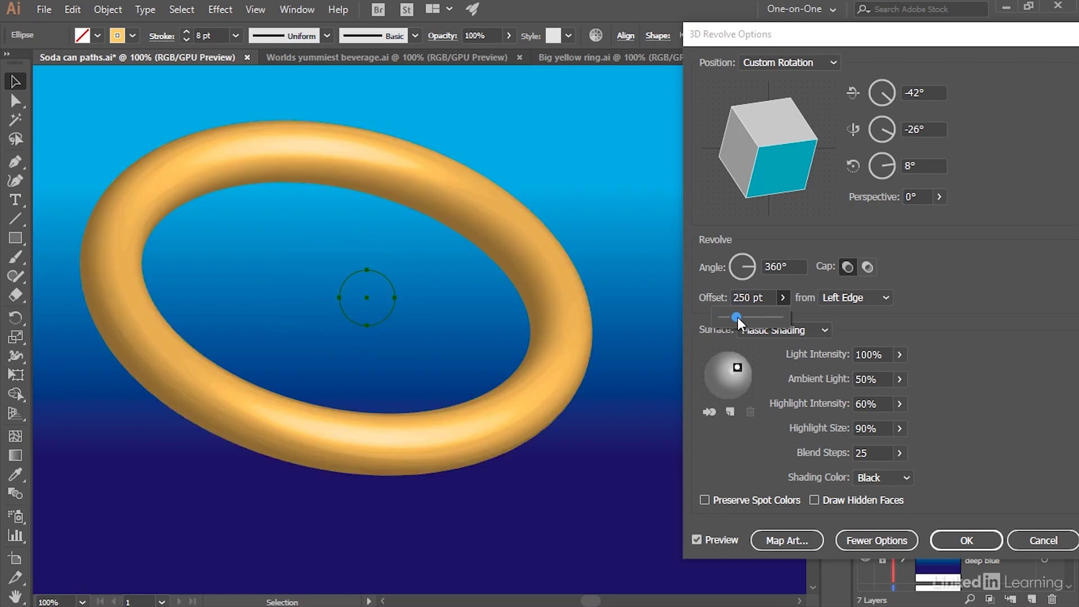
# Step: Set the revolve Offset to 200 pt and tilt the ring to -61°, -26°, 8°
pyautogui.click(772, 302)
pyautogui.write('200')
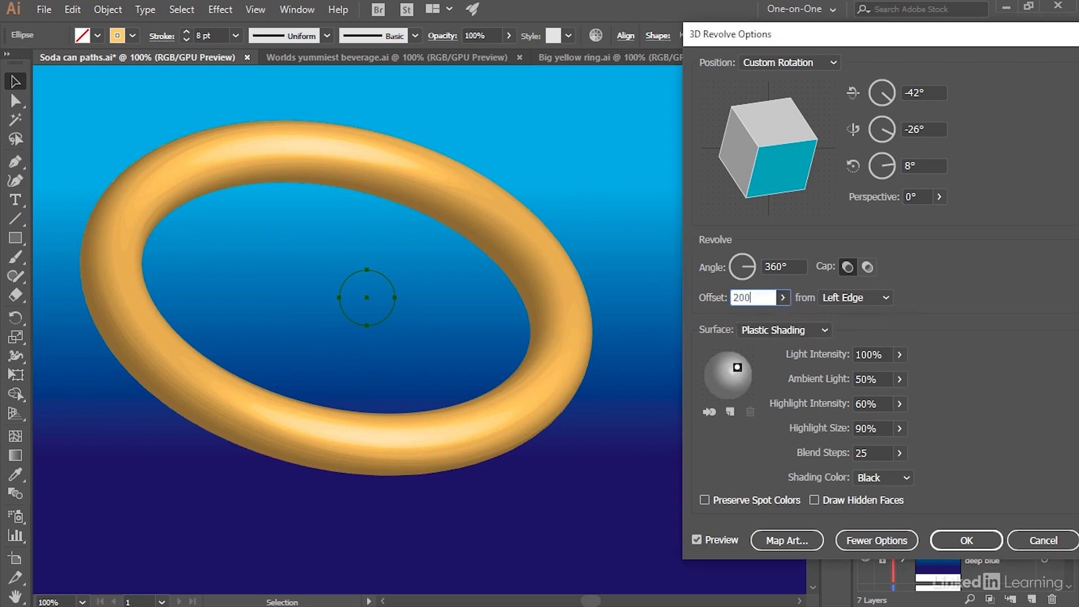
pyautogui.press('Tab')
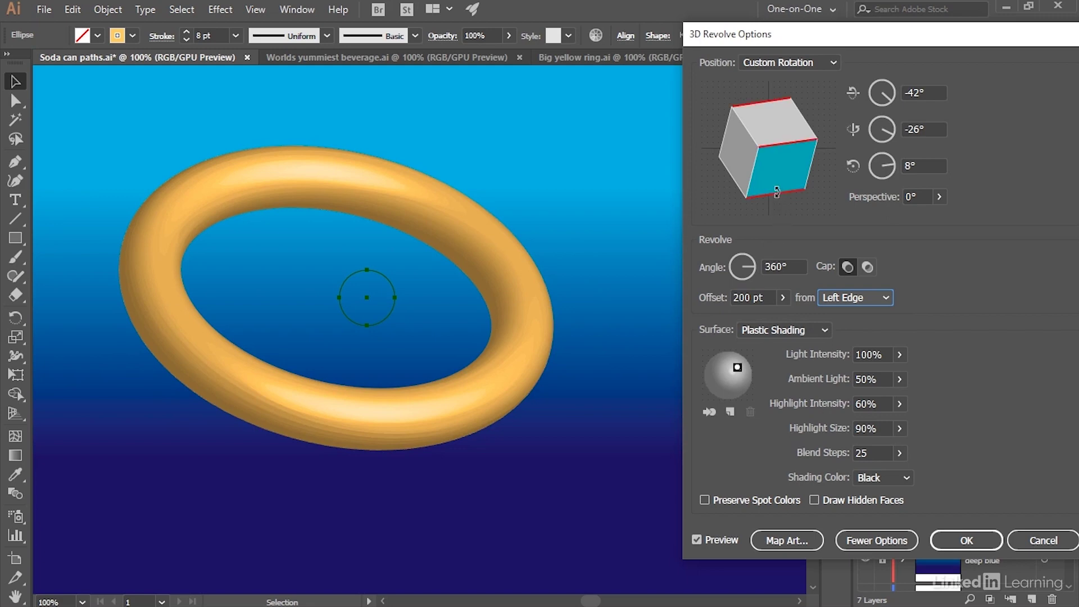
pyautogui.moveTo(777, 191)
pyautogui.mouseDown()
pyautogui.moveTo(775, 178)
pyautogui.moveTo(782, 207)
pyautogui.mouseUp()
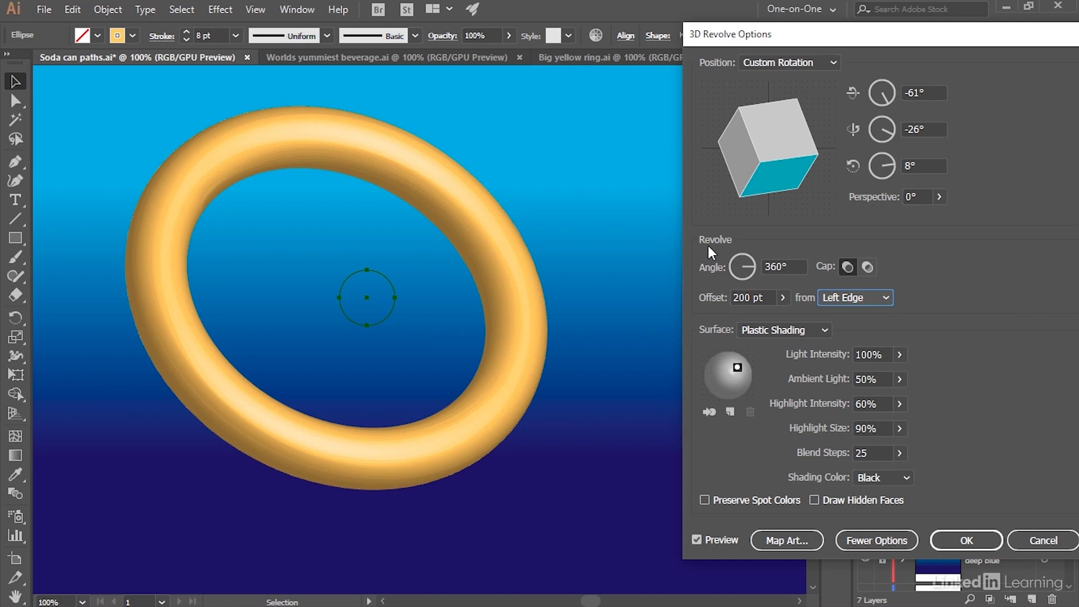
pyautogui.click(766, 267)
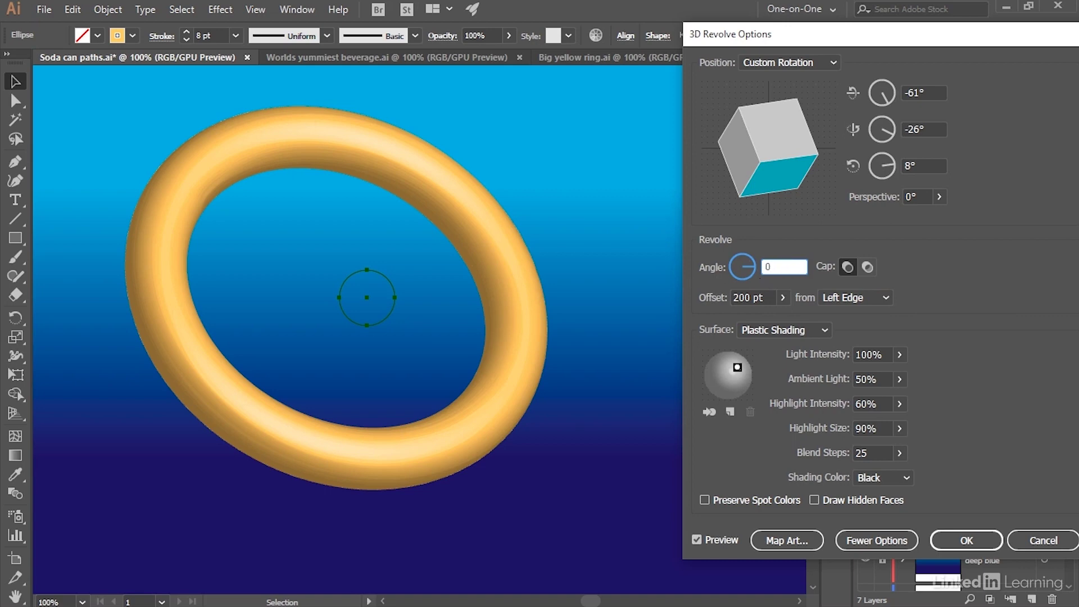
# Step: Drop the revolve angle to 0°, step it up to 120°, and tilt the arc to -26°
pyautogui.press('Tab')
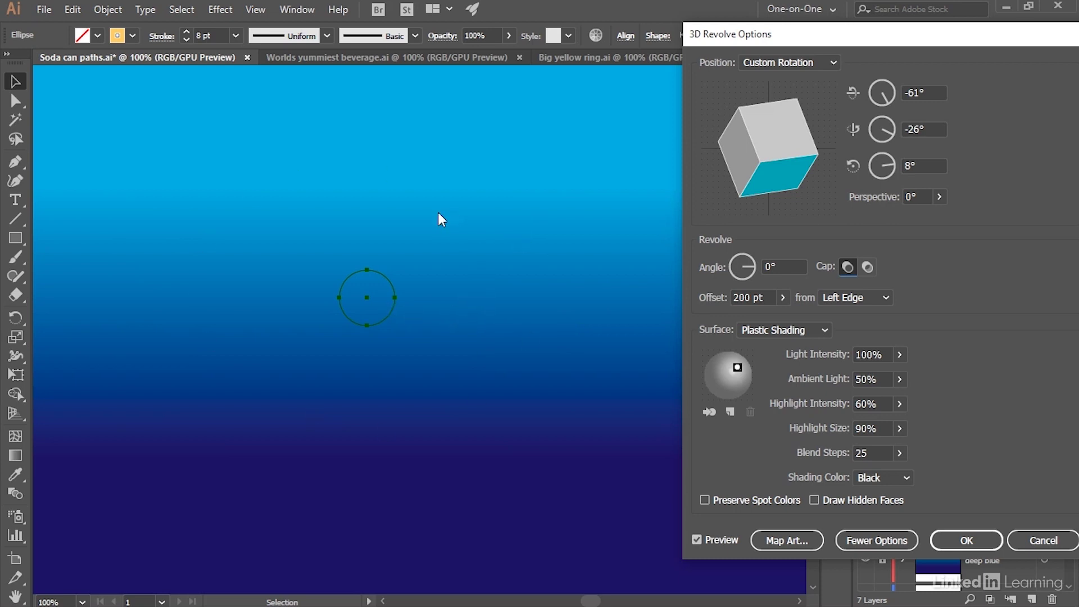
pyautogui.click(789, 268)
pyautogui.hotkey('shift', 'Up')
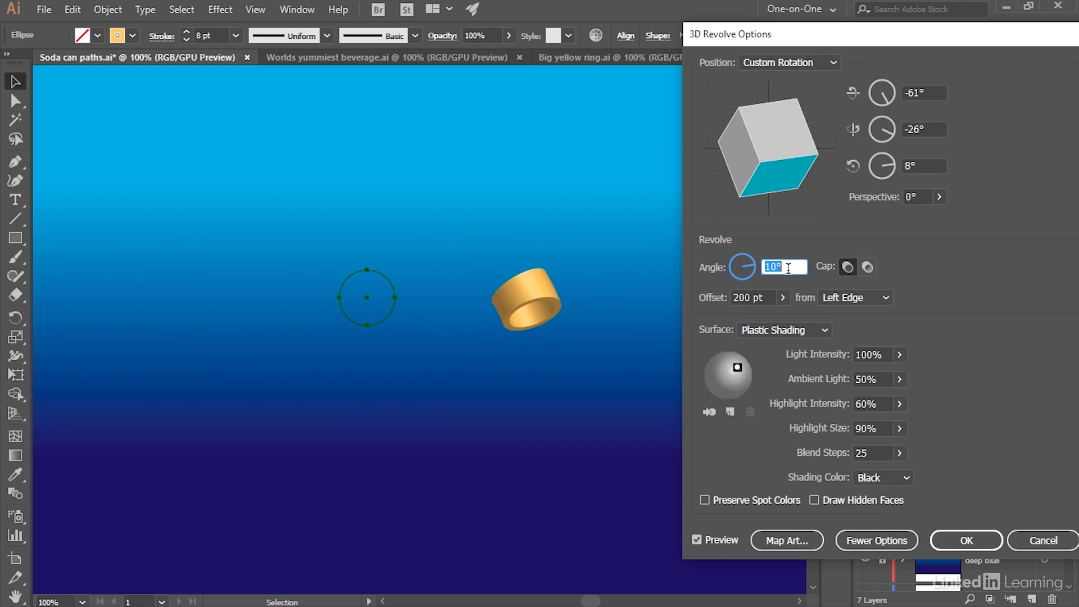
pyautogui.hotkey('shift', 'Up')
pyautogui.hotkey('shift', 'Up')
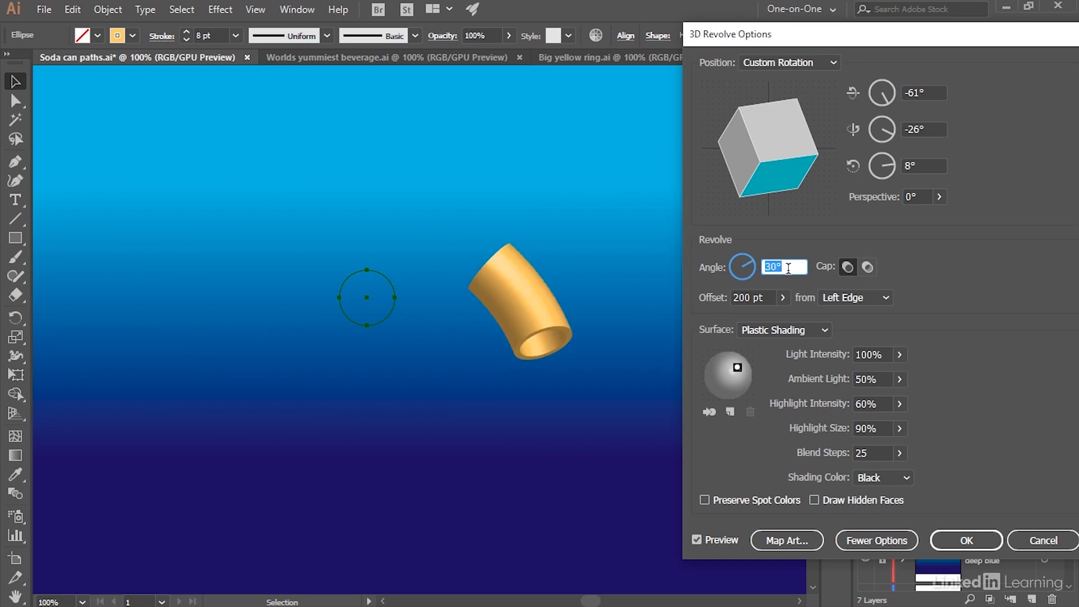
pyautogui.hotkey('shift', 'Up')
pyautogui.hotkey('shift', 'Up')
pyautogui.hotkey('shift', 'Up')
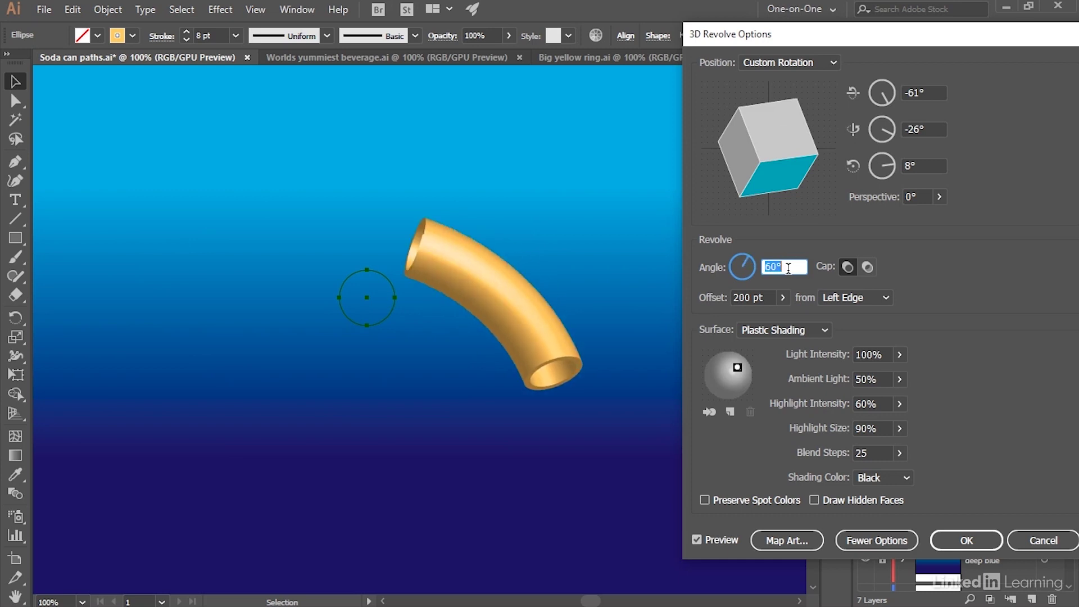
pyautogui.hotkey('shift', 'Up')
pyautogui.hotkey('shift', 'Up')
pyautogui.hotkey('shift', 'Up')
pyautogui.hotkey('shift', 'Up')
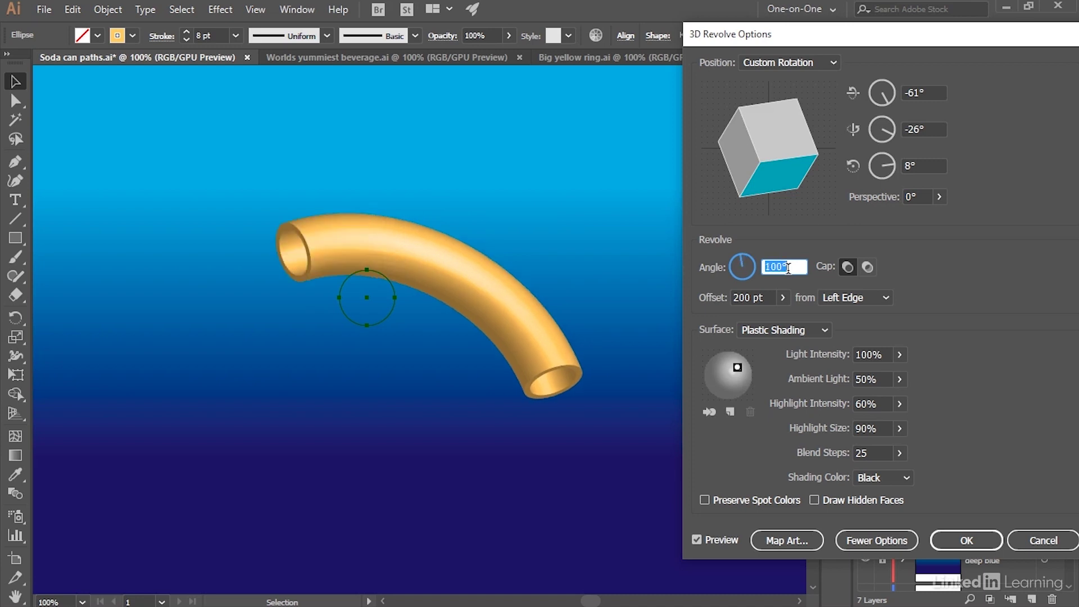
pyautogui.hotkey('shift', 'Up')
pyautogui.hotkey('shift', 'Up')
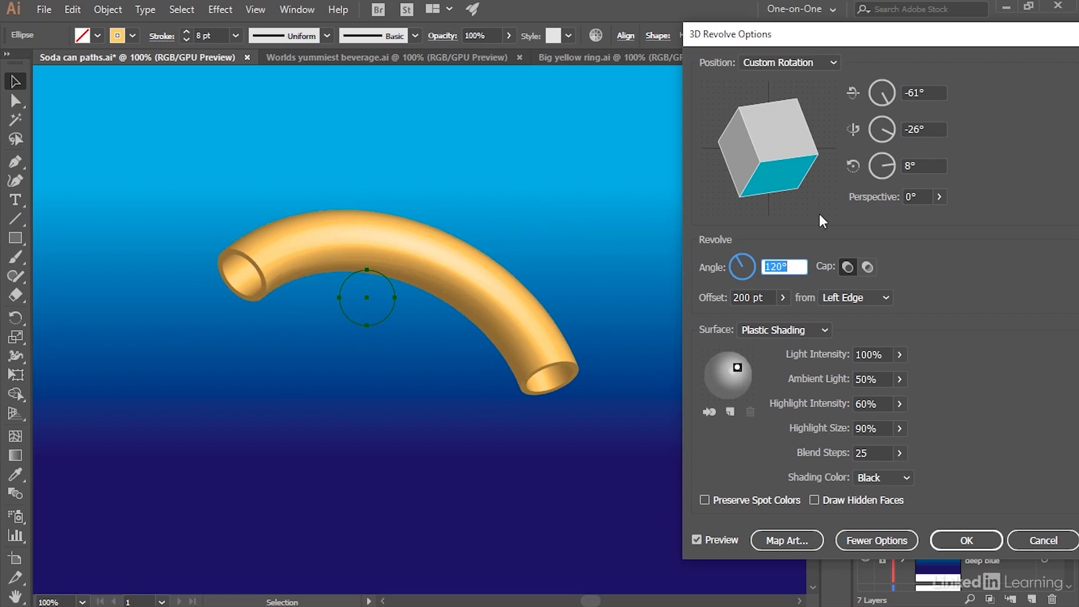
pyautogui.moveTo(783, 156); pyautogui.dragTo(766, 136)
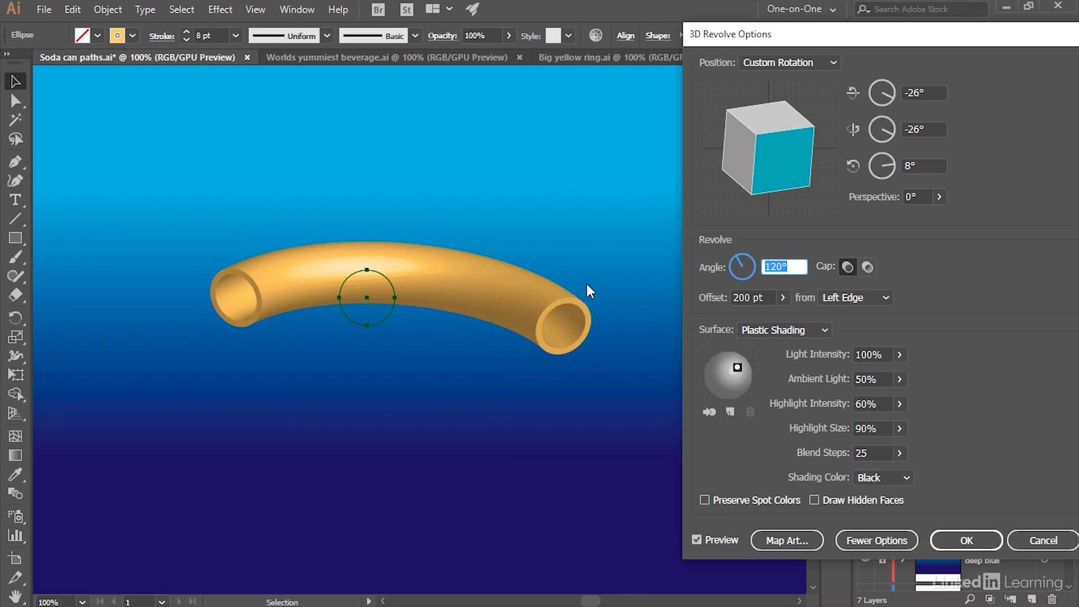
# Step: Leave the tube ends hollow and widen the revolve angle to 264°
pyautogui.click(866, 267)
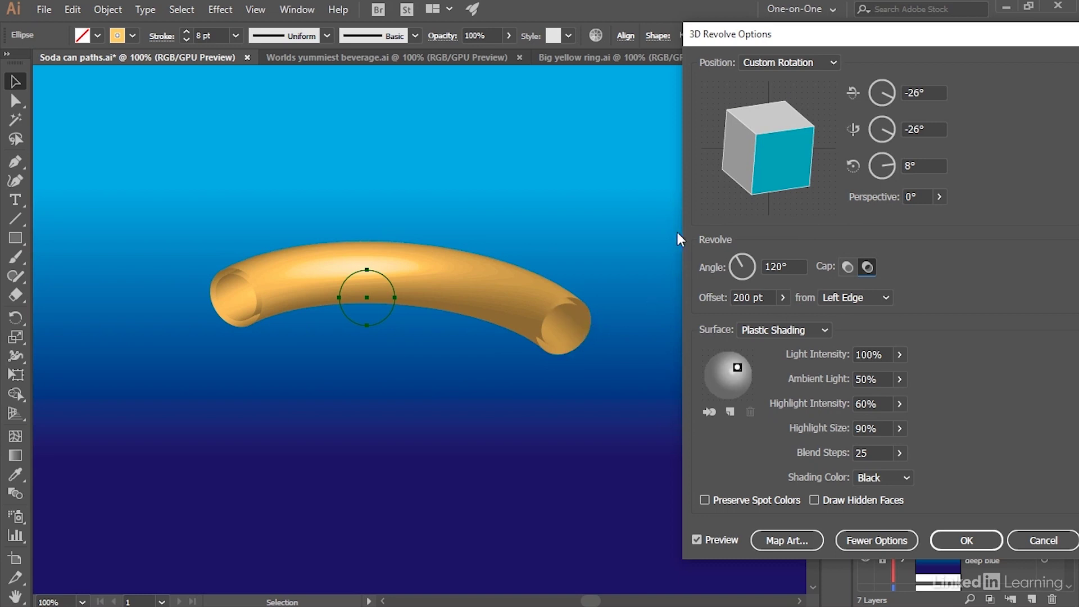
pyautogui.click(848, 268)
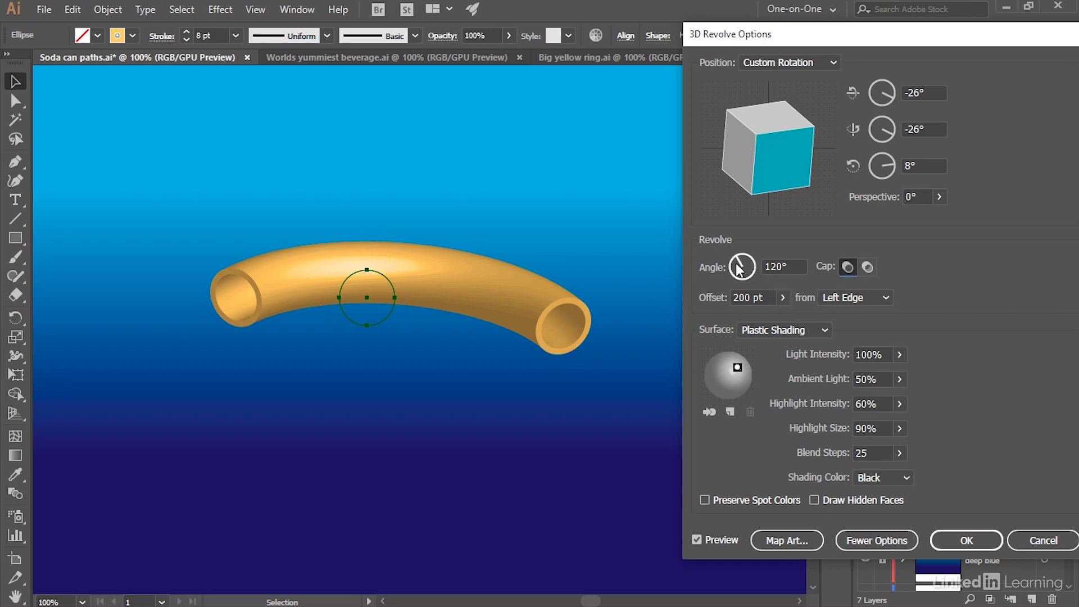
pyautogui.moveTo(742, 272); pyautogui.dragTo(744, 274)
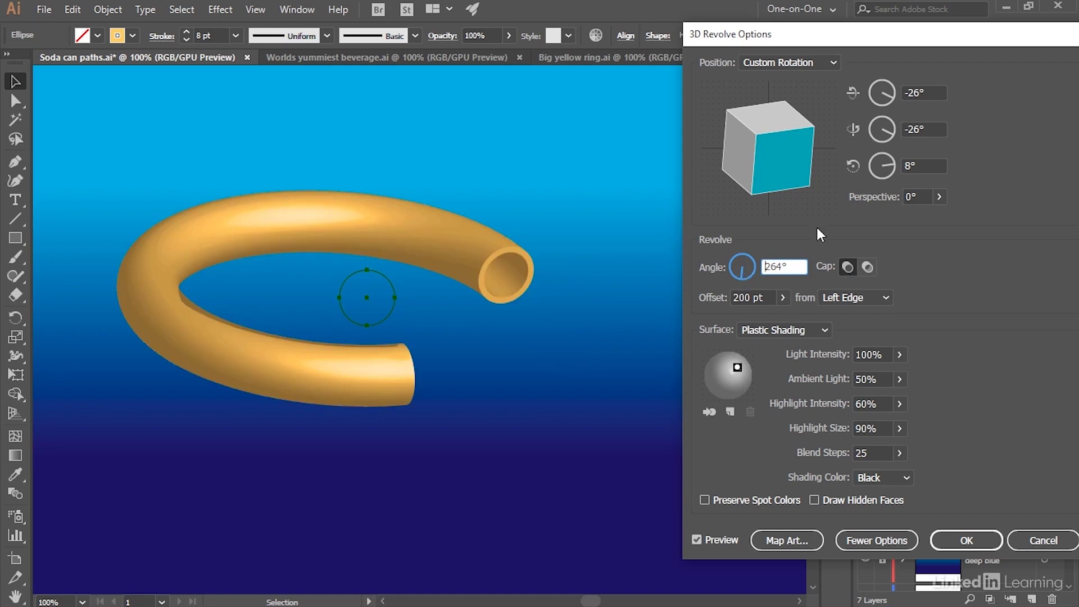
# Step: Rotate the arc to -29°, 36°, -23° and move the light to the sphere's top
pyautogui.moveTo(810, 157); pyautogui.dragTo(761, 164)
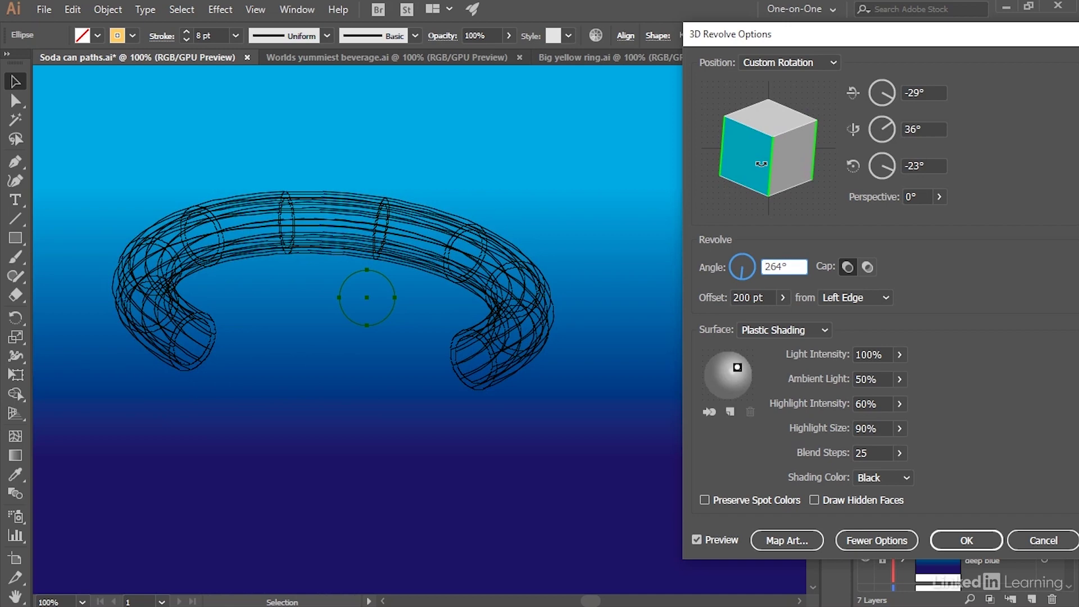
pyautogui.moveTo(761, 164); pyautogui.dragTo(763, 167)
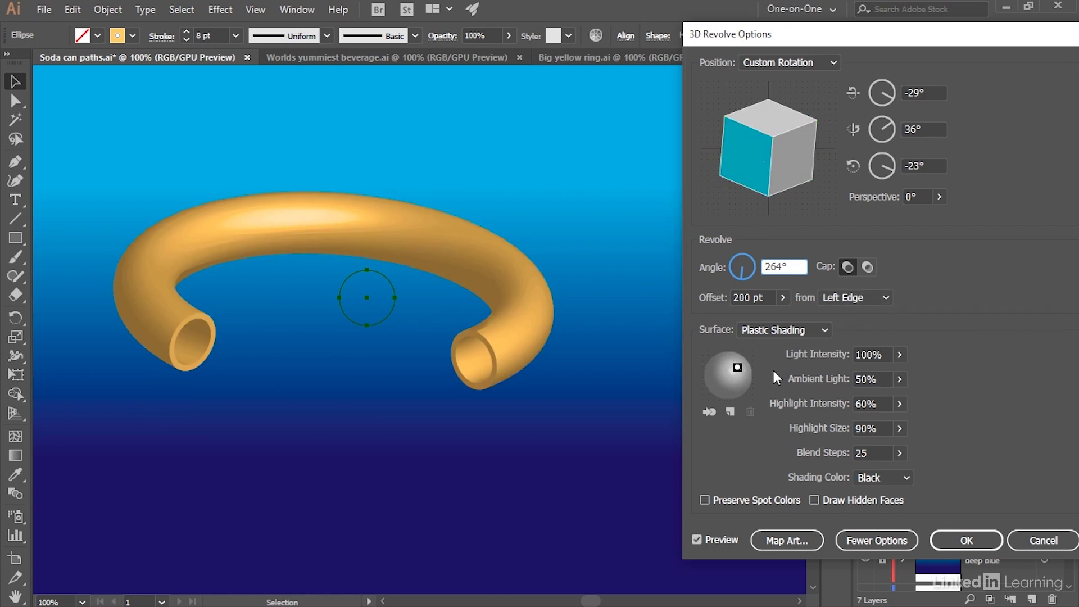
pyautogui.moveTo(738, 370); pyautogui.dragTo(740, 349)
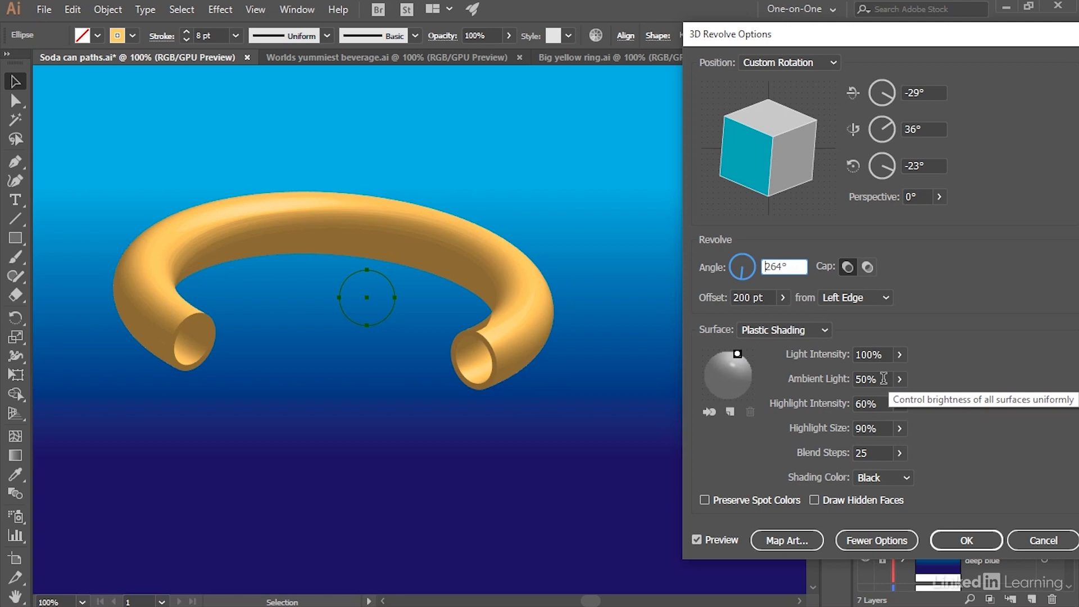
# Step: Set Ambient Light to 0%, Highlight Intensity to 100% and Highlight Size to 50%
pyautogui.click(885, 378)
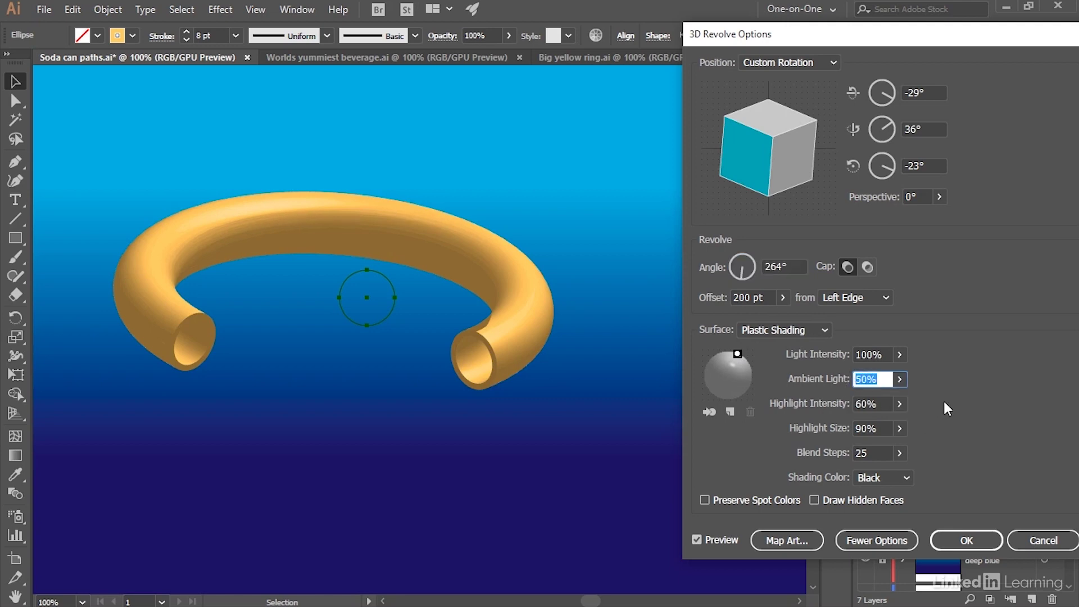
pyautogui.write('0')
pyautogui.press('Tab')
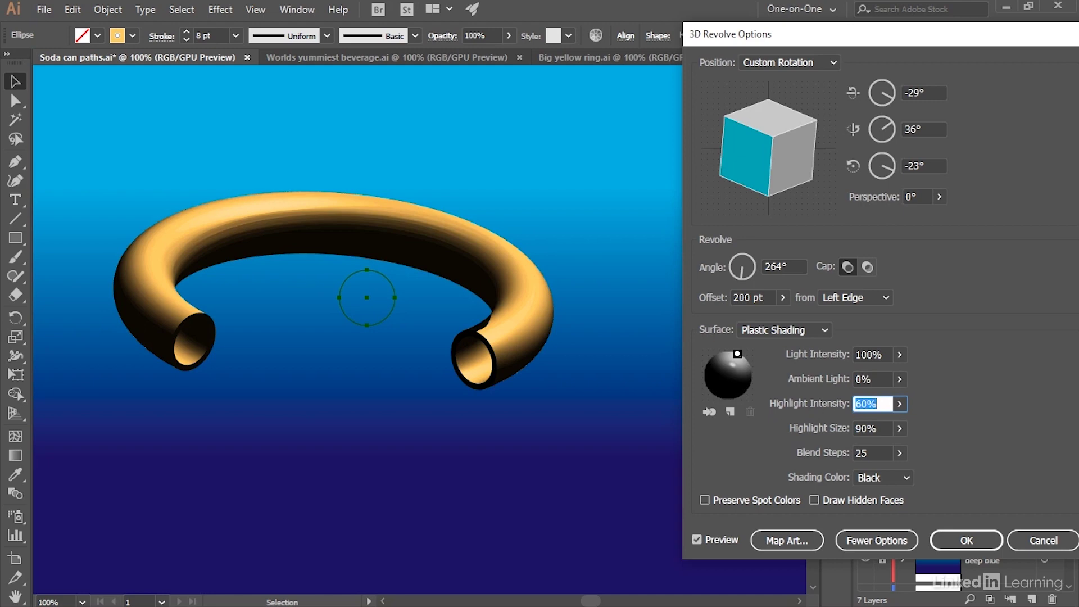
pyautogui.write('100')
pyautogui.press('Tab')
pyautogui.write('50')
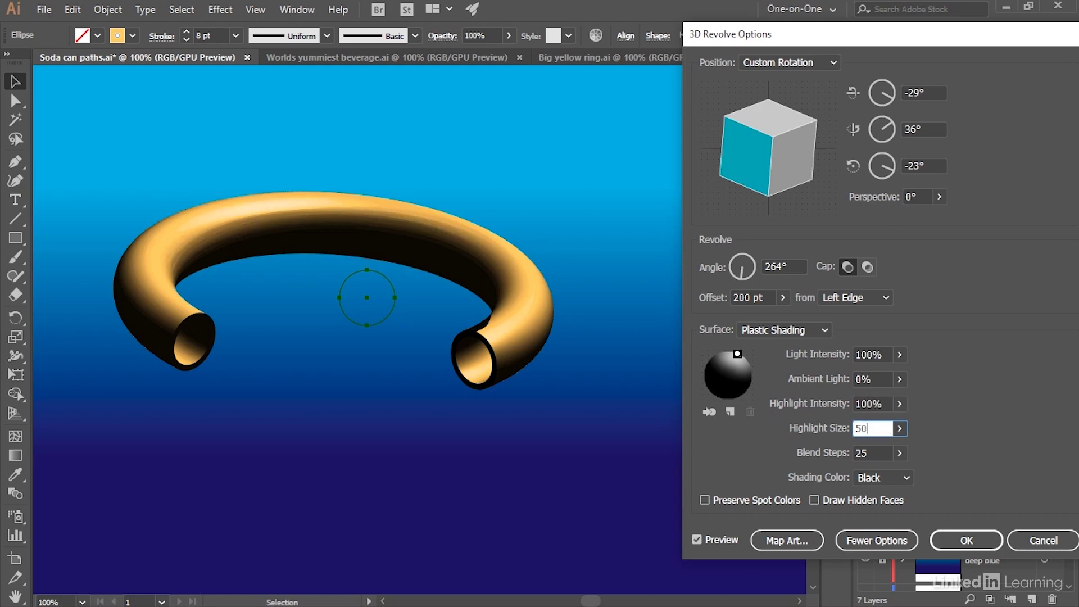
pyautogui.press('Tab')
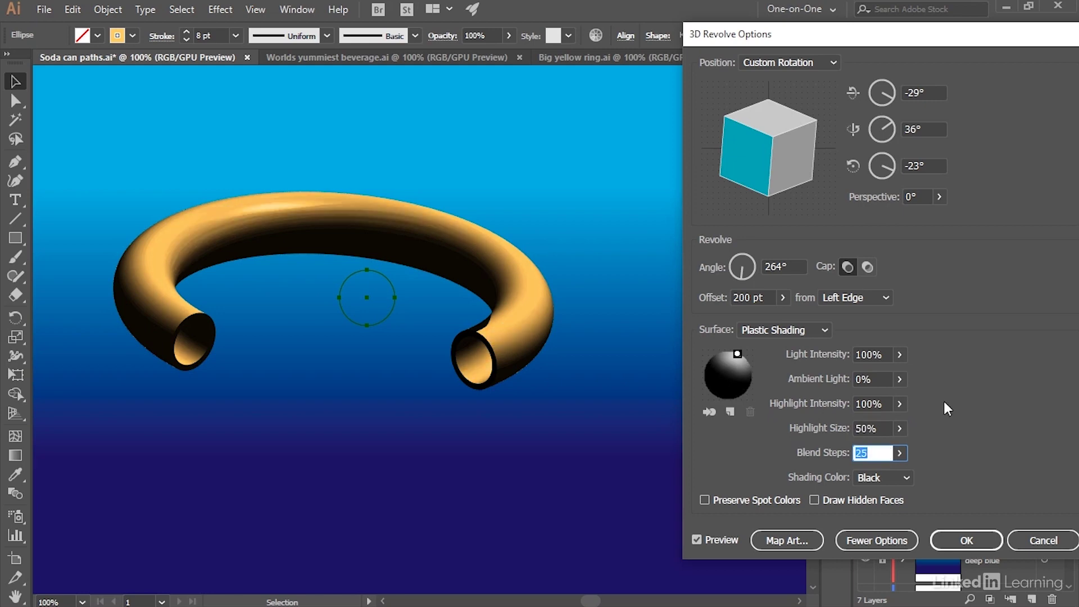
# Step: Raise Blend Steps to 256 for smoother shading
pyautogui.click(899, 453)
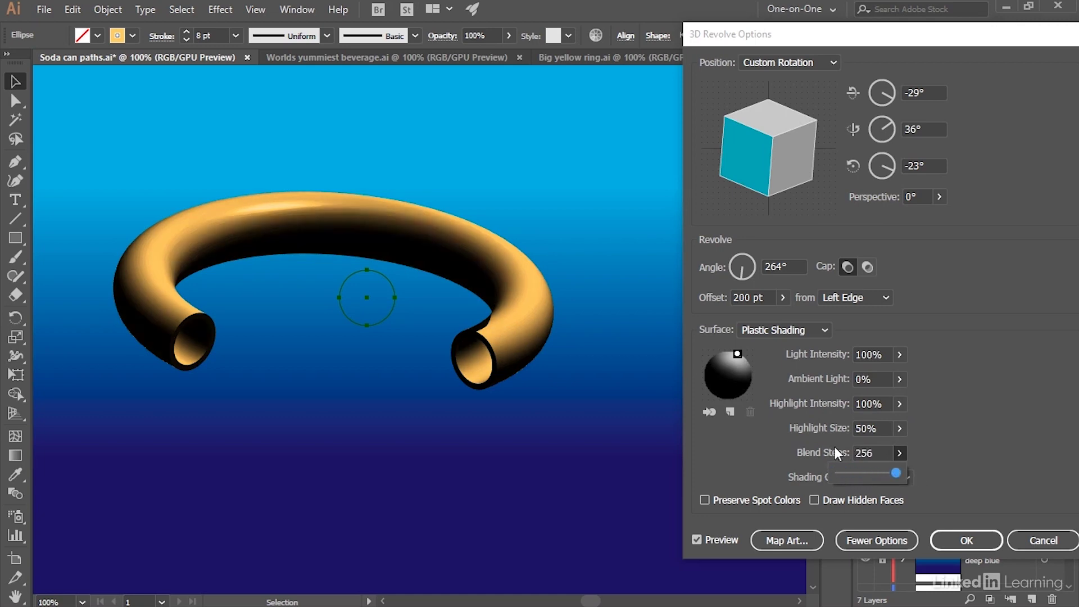
pyautogui.click(956, 441)
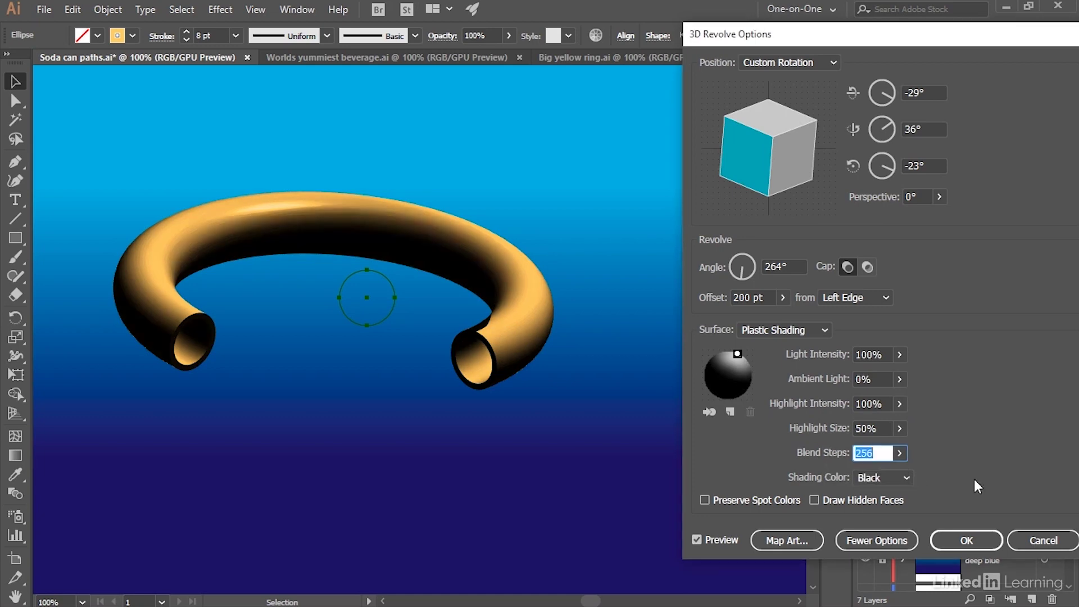
pyautogui.click(877, 477)
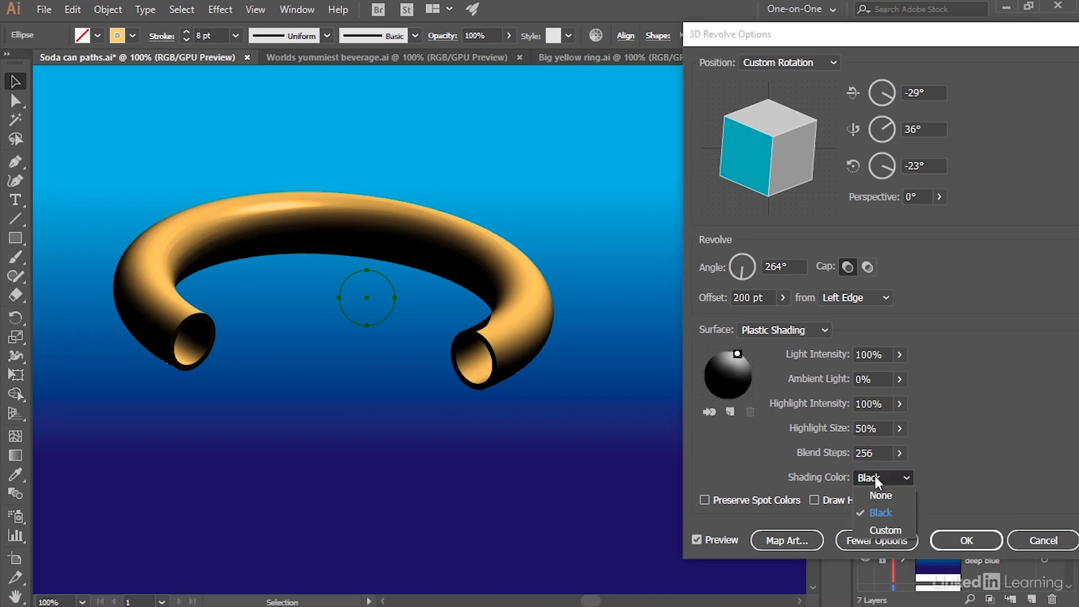
# Step: Set a custom Shading Color of H 270°, S 50%, B 10% (dark purple 130D19)
pyautogui.click(880, 513)
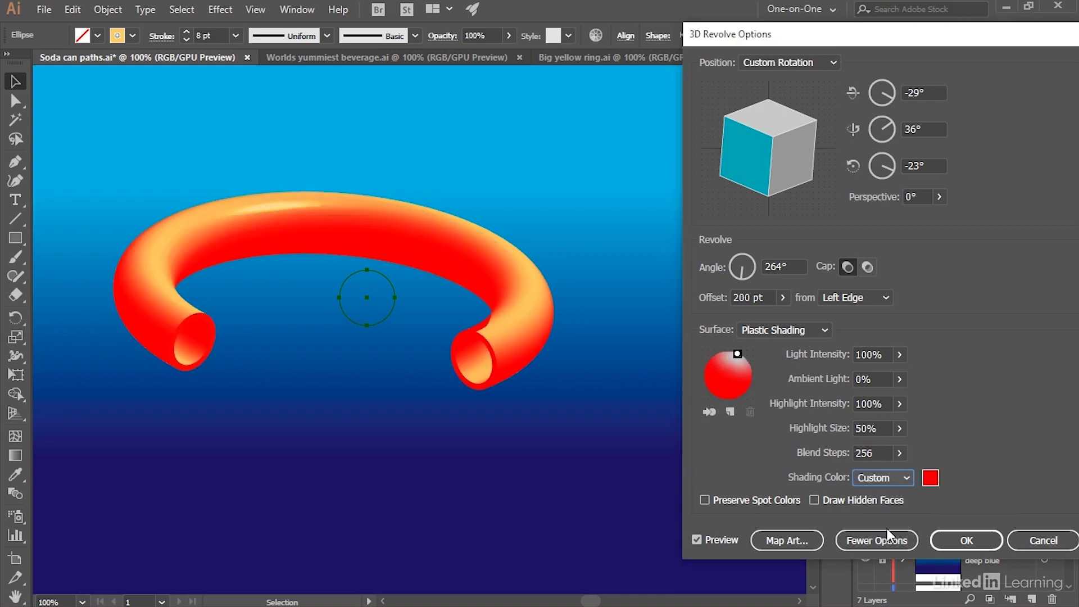
pyautogui.click(930, 477)
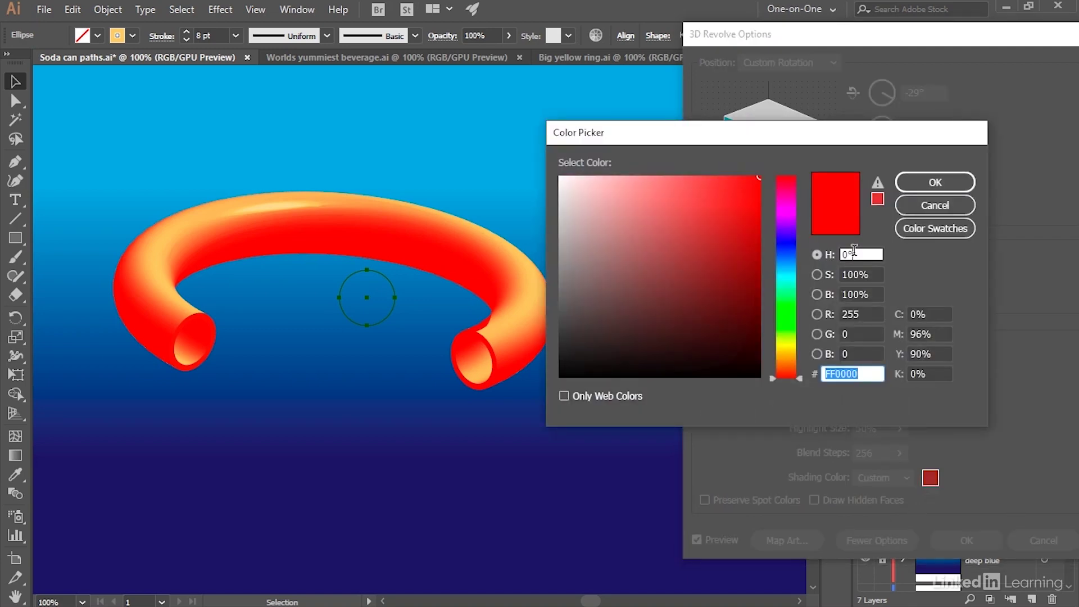
pyautogui.click(836, 253)
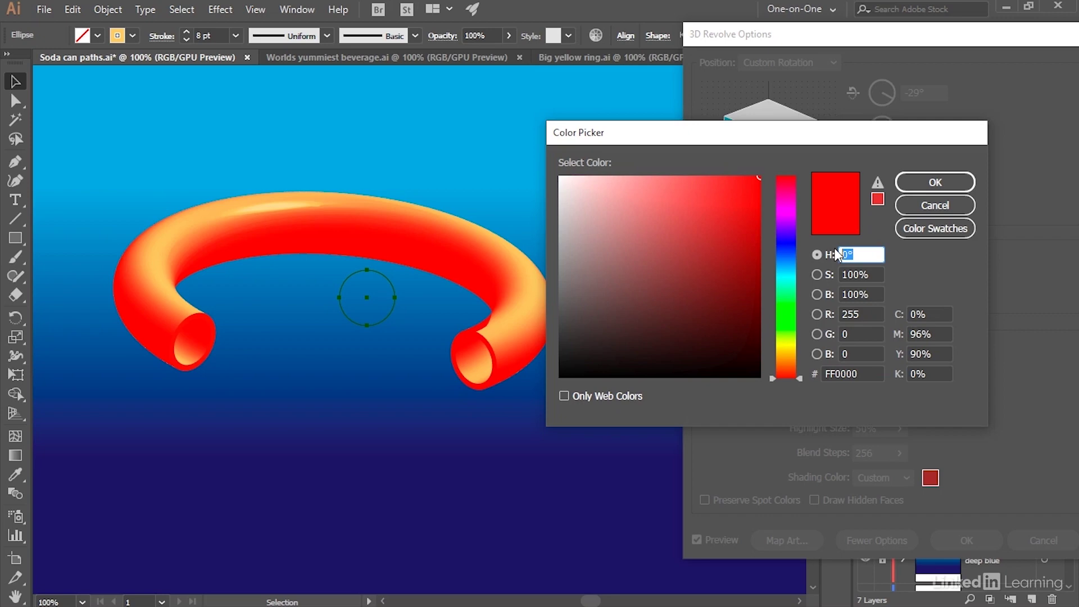
pyautogui.write('27')
pyautogui.press('Tab')
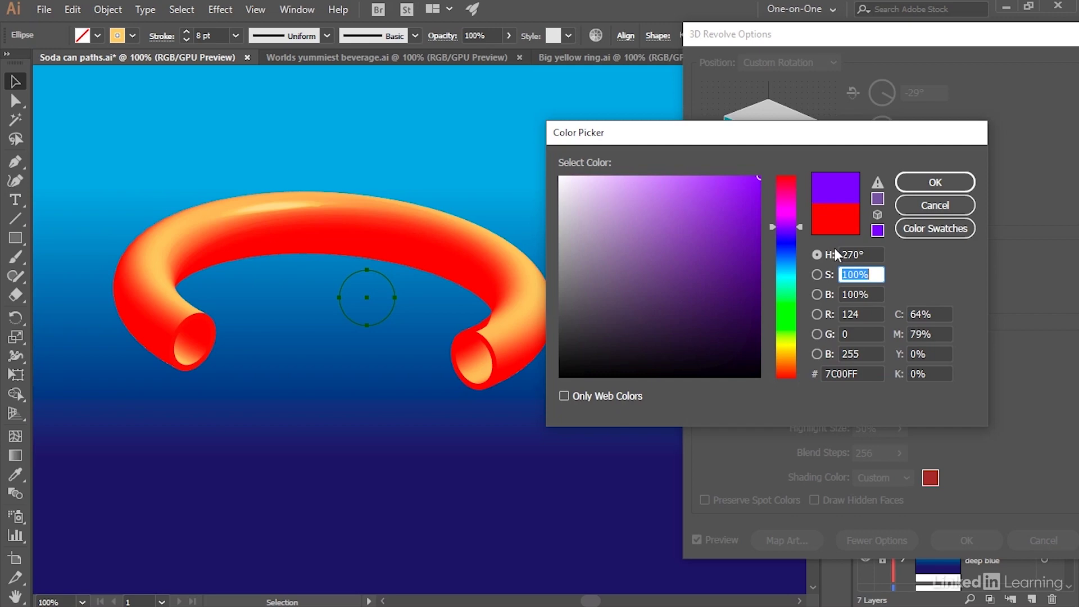
pyautogui.write('50')
pyautogui.press('Tab')
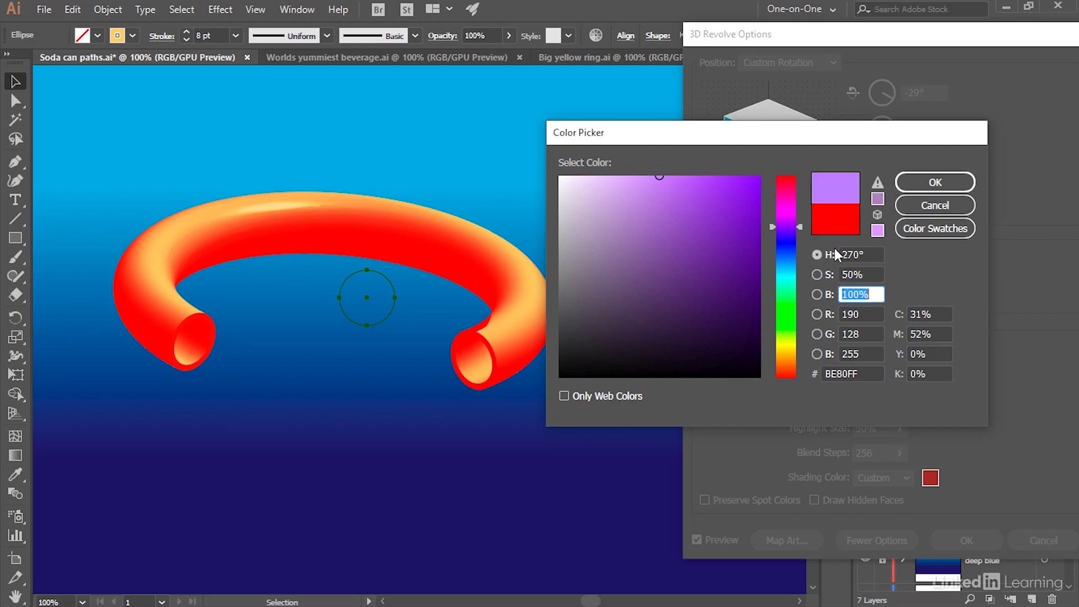
pyautogui.write('10')
pyautogui.press('Tab')
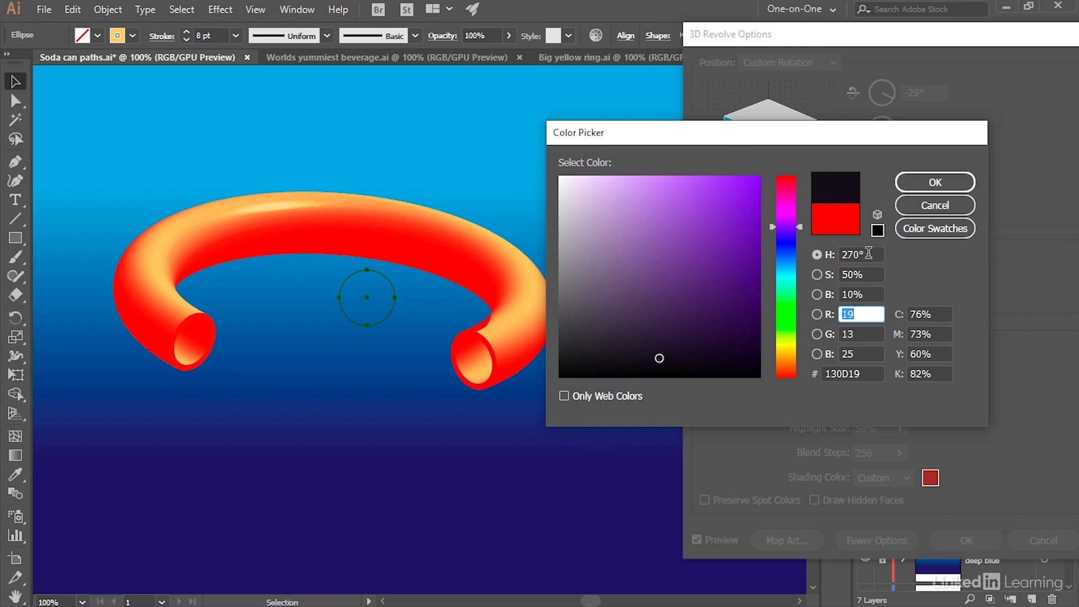
pyautogui.click(916, 184)
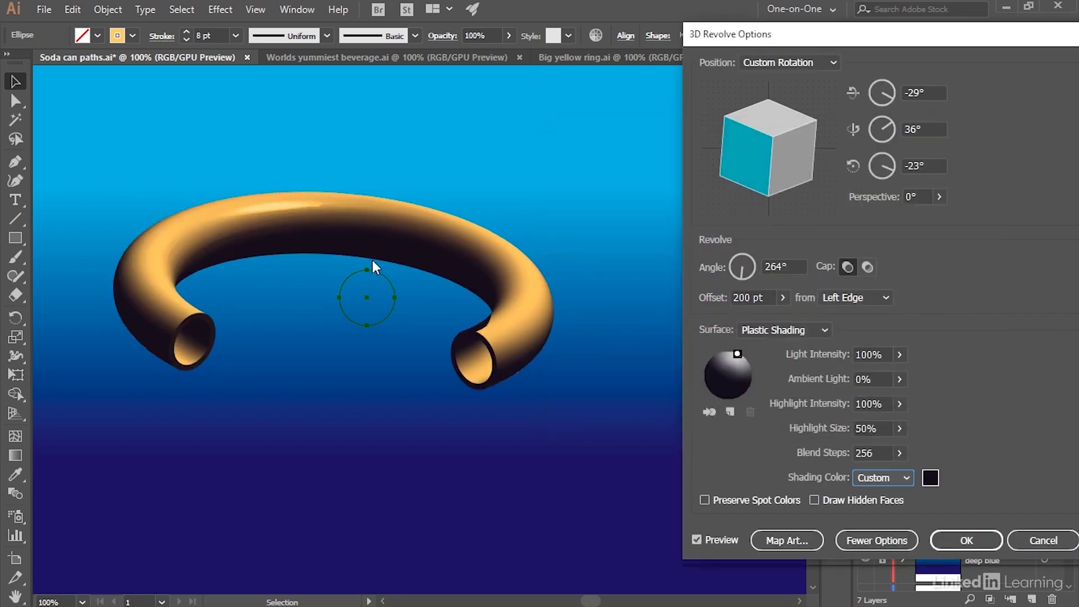
pyautogui.click(730, 410)
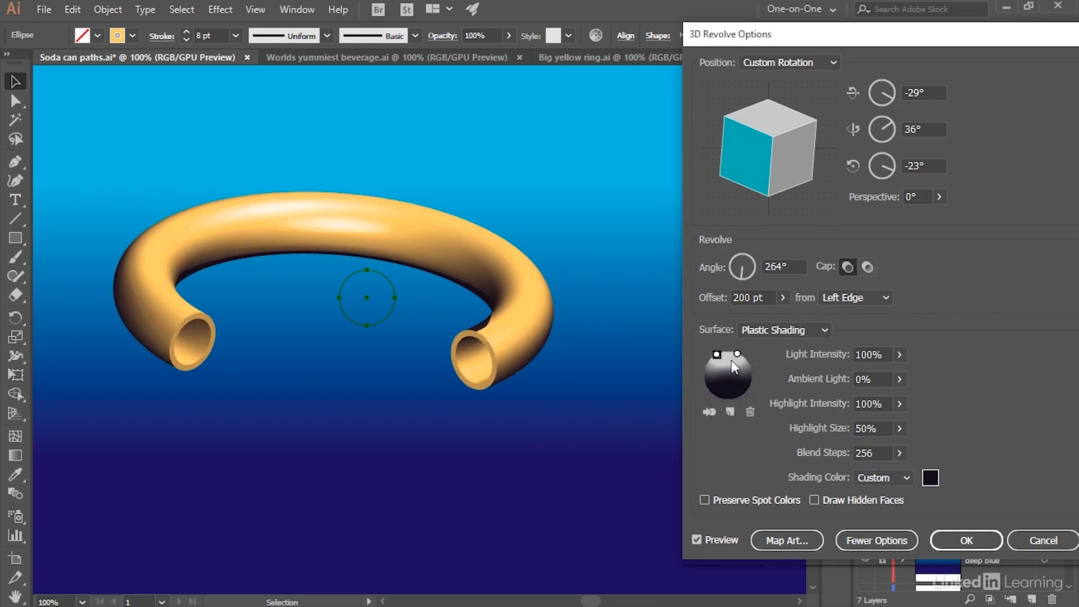
# Step: Add a new light near the sphere's bottom edge and send it behind the object
pyautogui.click(731, 413)
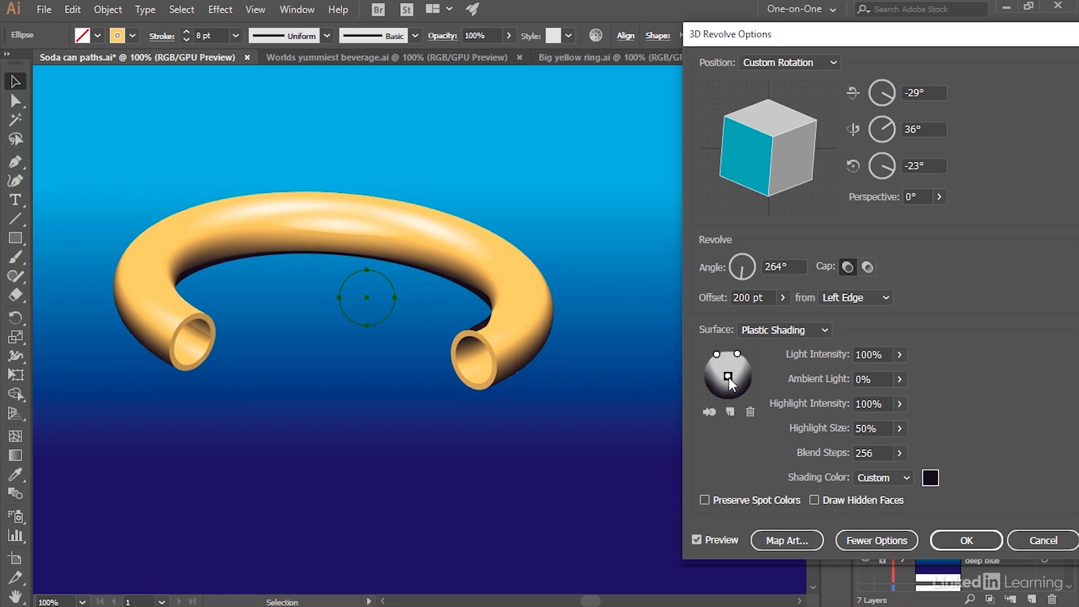
pyautogui.moveTo(740, 394); pyautogui.dragTo(743, 391)
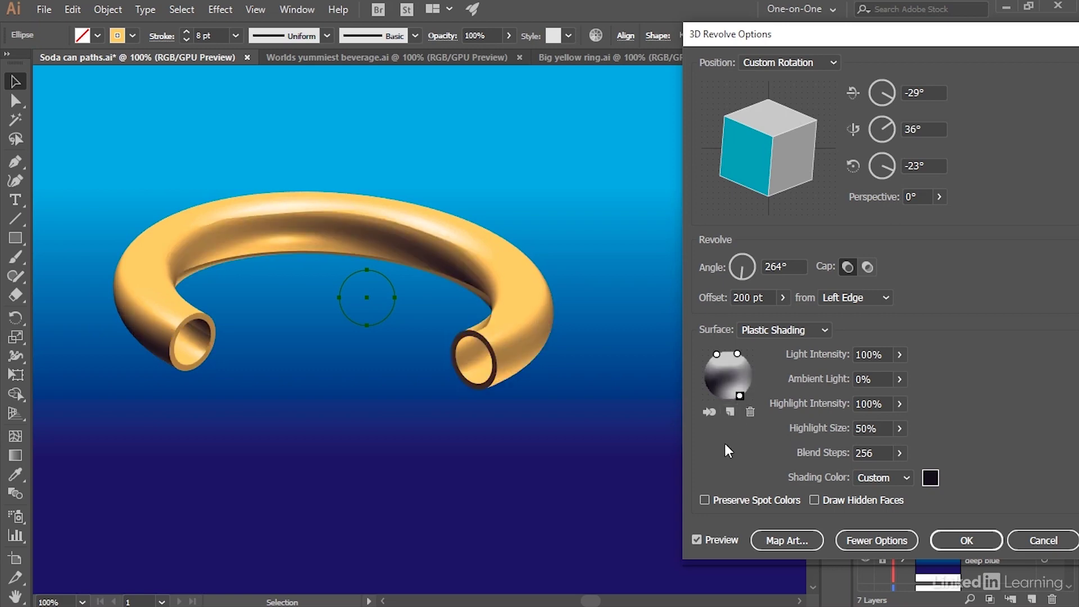
pyautogui.click(709, 413)
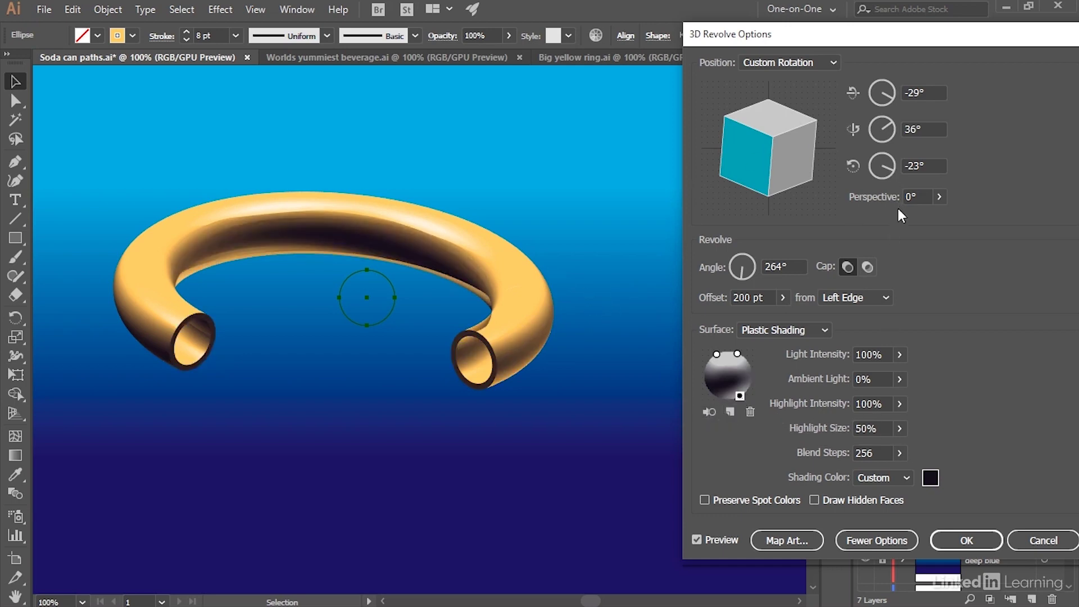
# Step: Enter rotation angles of X -40°, Y 20° and Z -60°
pyautogui.click(925, 93)
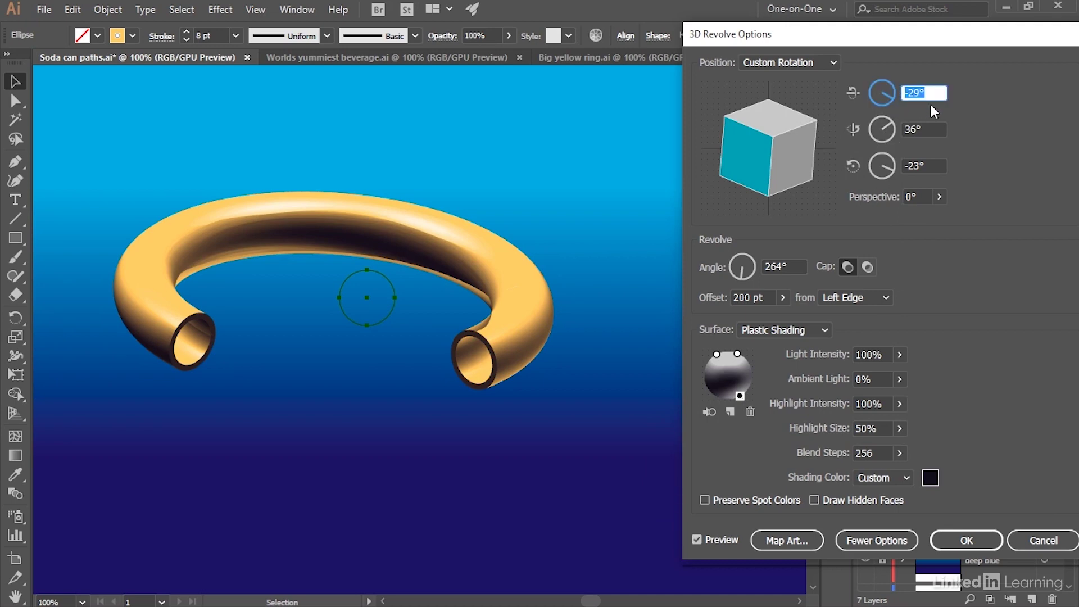
pyautogui.write('-40')
pyautogui.press('Tab')
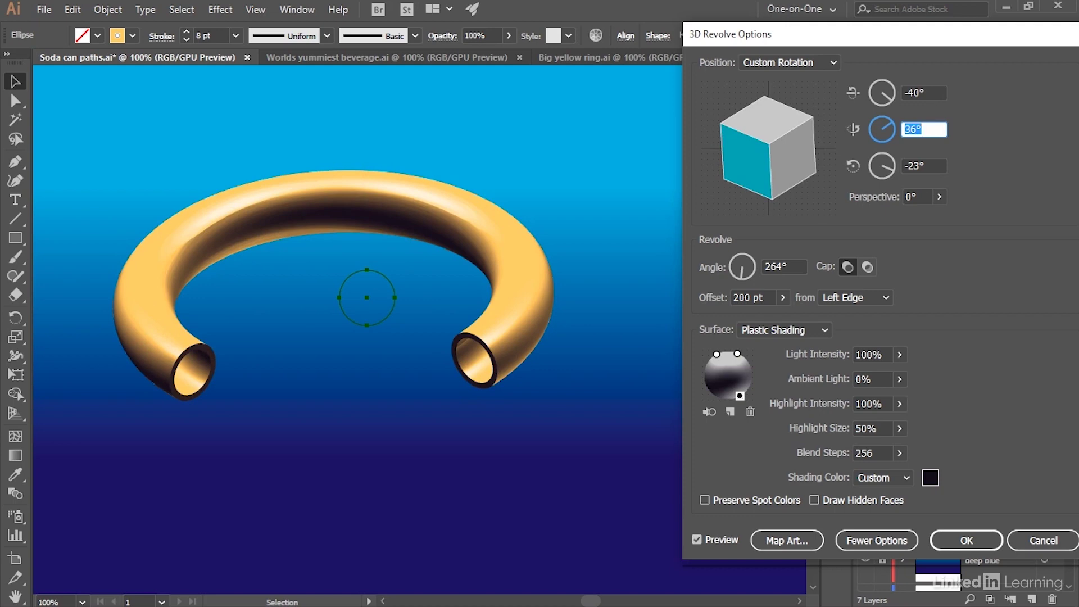
pyautogui.write('20')
pyautogui.press('Tab')
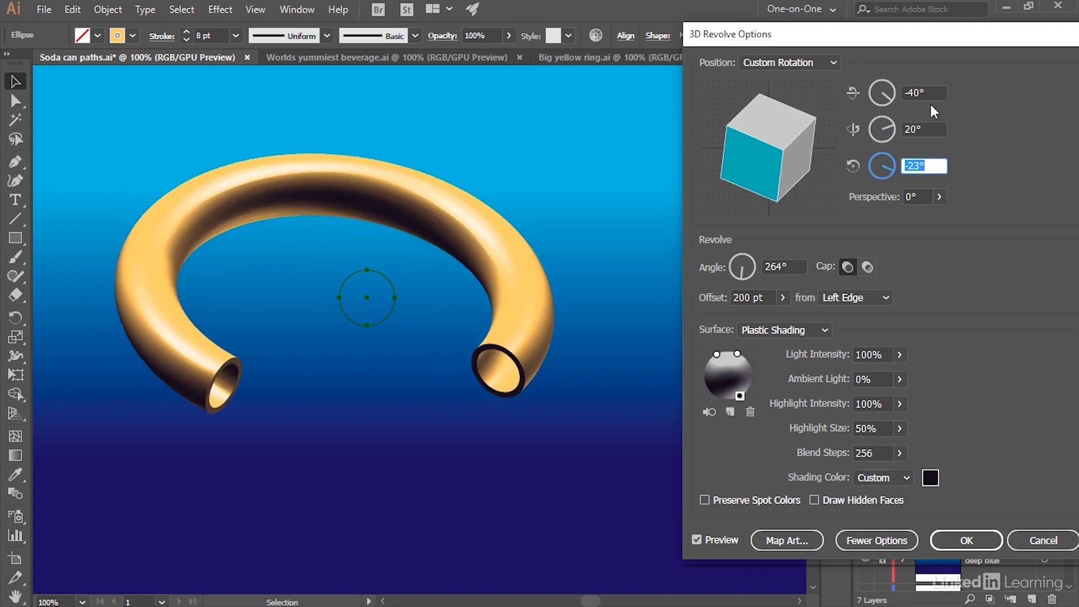
pyautogui.write('-60')
pyautogui.press('Tab')
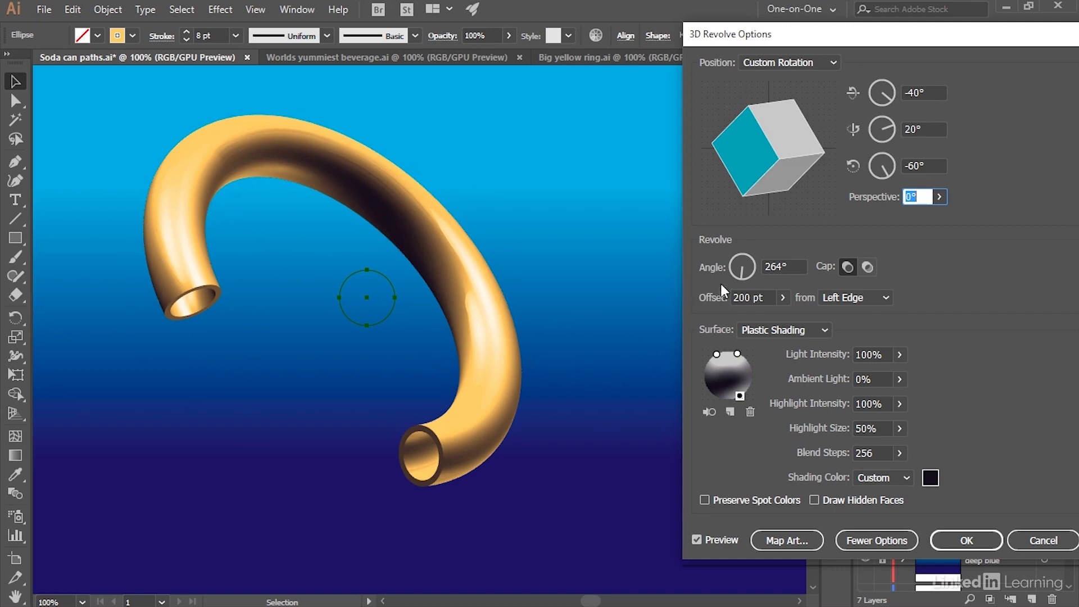
# Step: Set the revolve angle to 360° to close the ring
pyautogui.click(777, 269)
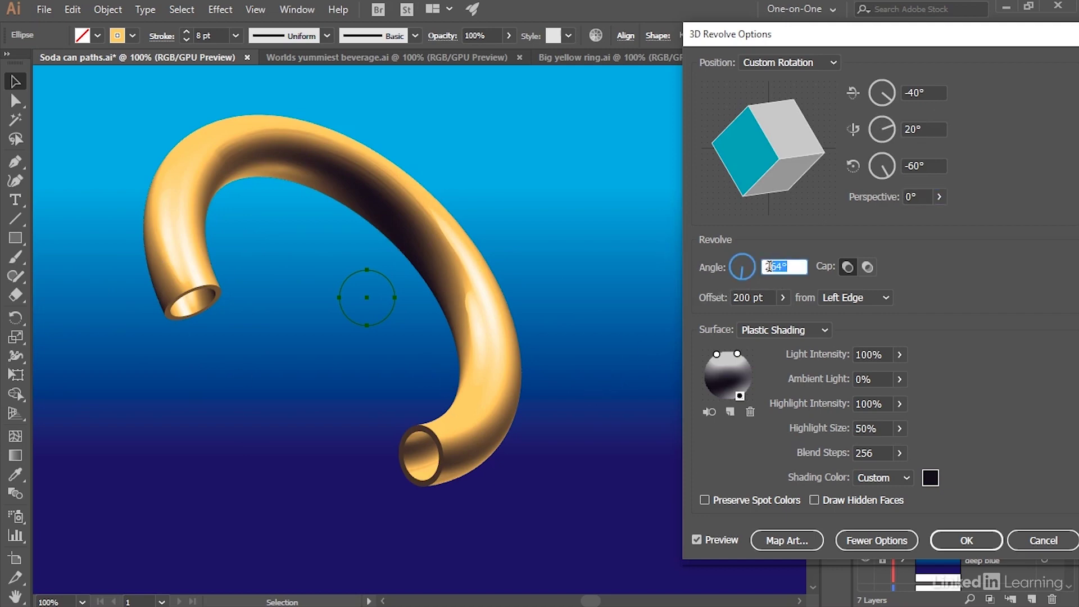
pyautogui.write('360')
pyautogui.press('Tab')
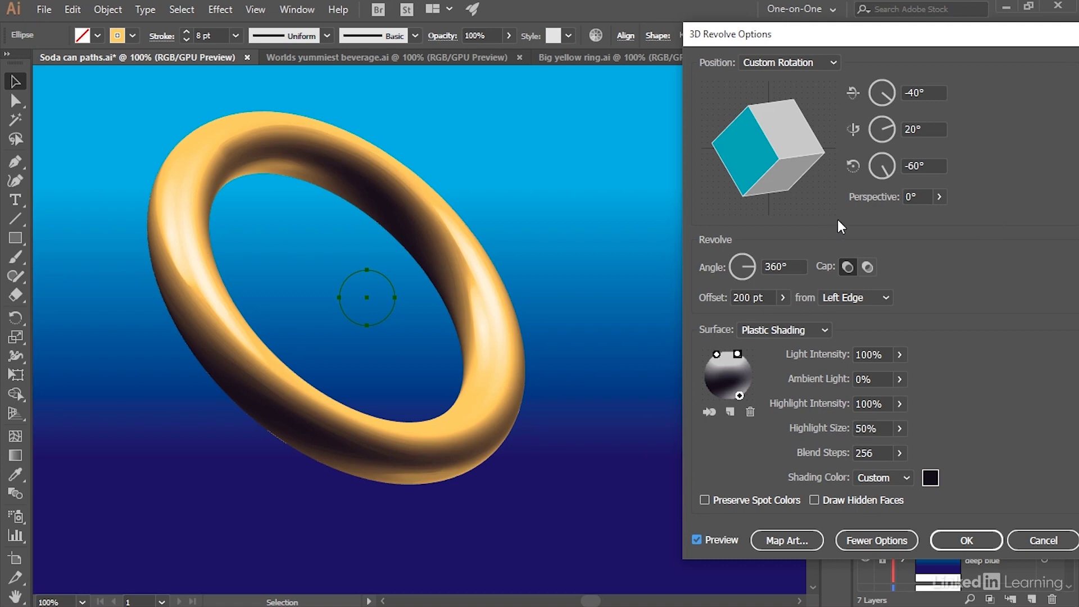
# Step: Set the Perspective to 70° so the ring recedes dramatically
pyautogui.click(939, 197)
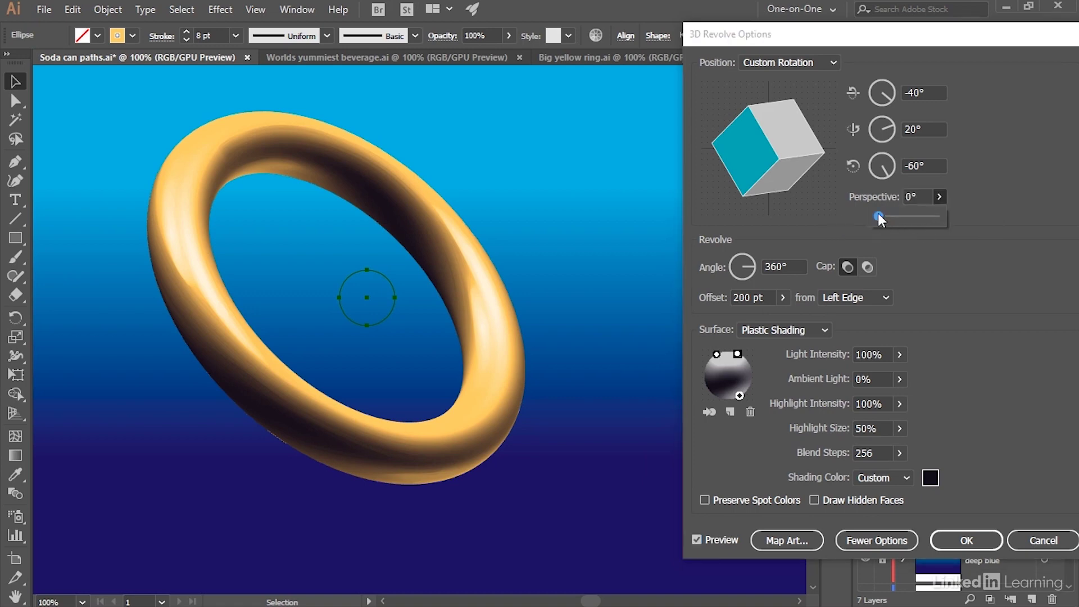
pyautogui.moveTo(878, 216); pyautogui.dragTo(900, 216)
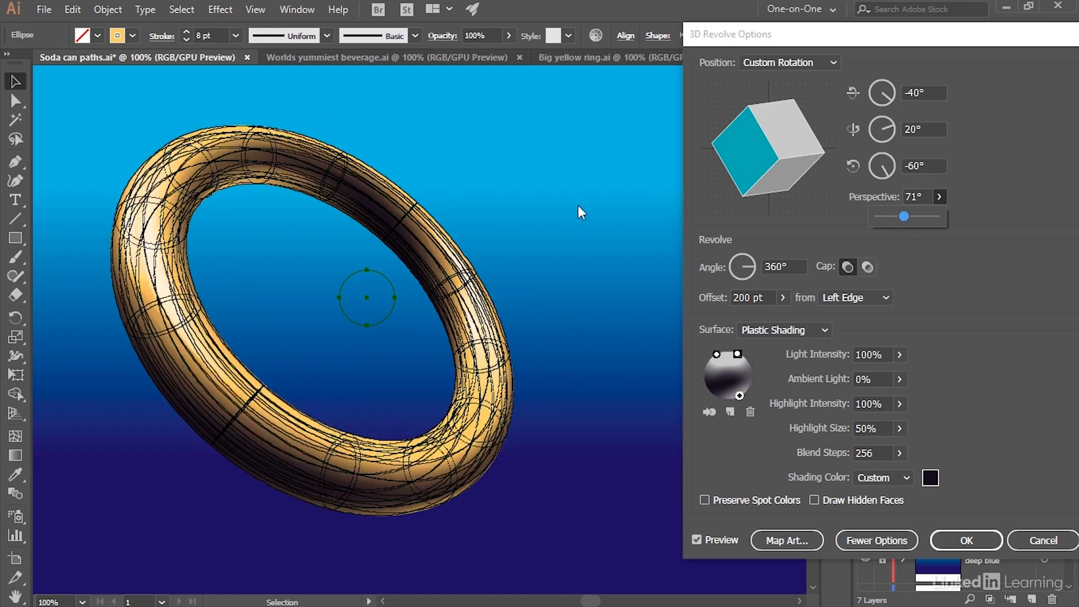
pyautogui.click(911, 196)
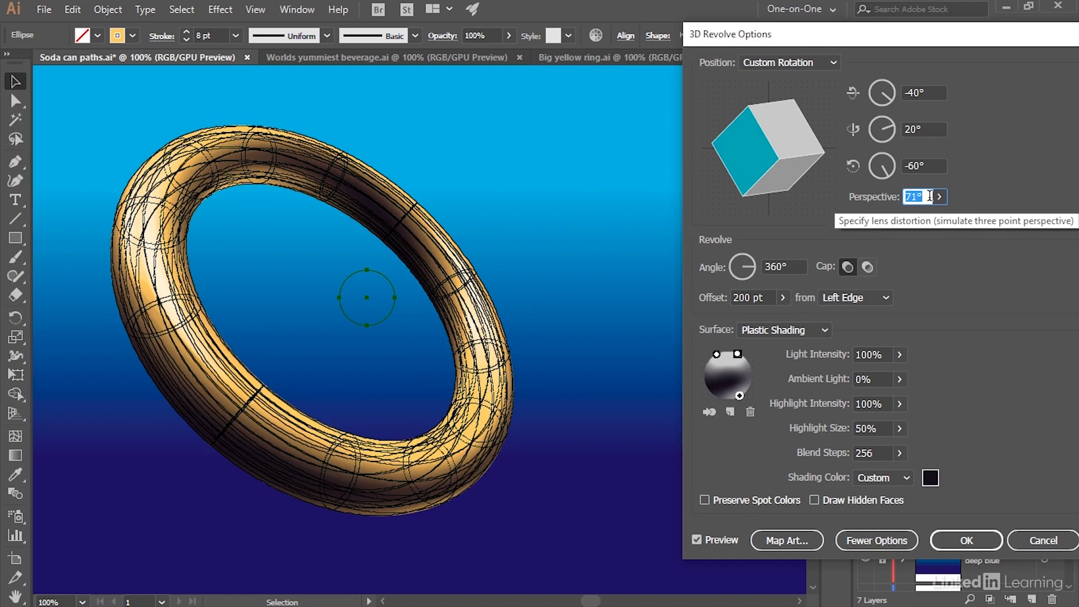
pyautogui.write('70')
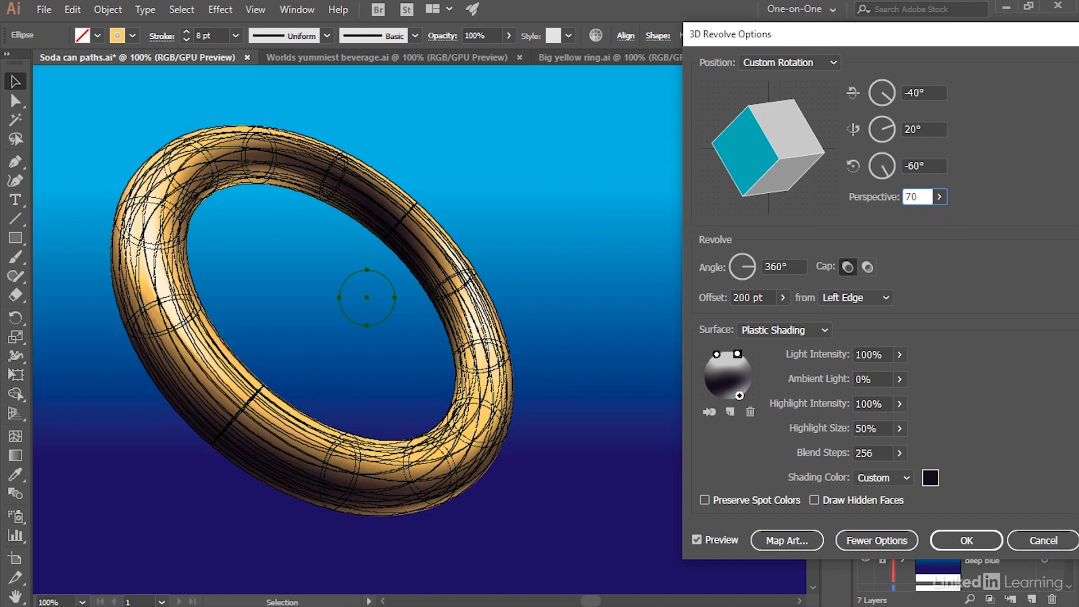
pyautogui.press('Tab')
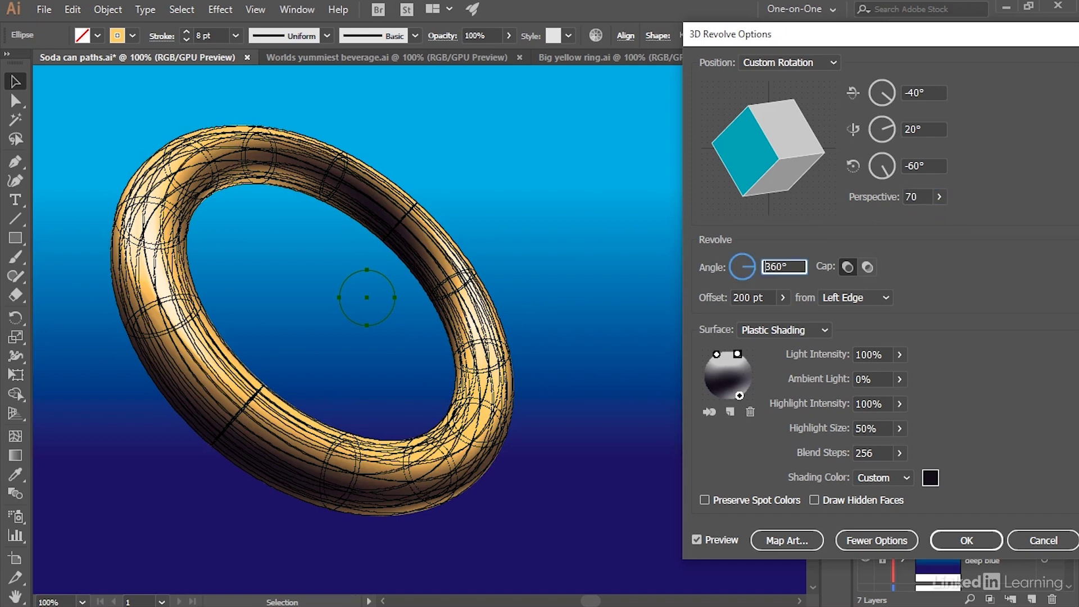
pyautogui.click(789, 266)
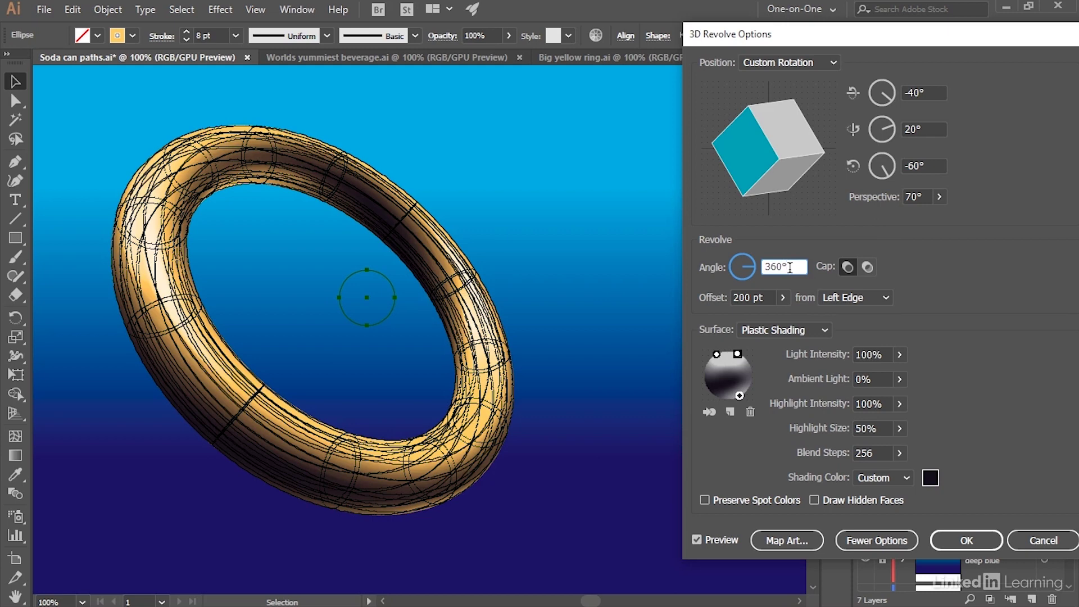
# Step: Drop the revolve angle to 350° to see the gap, restore 360°, and confirm the 3D settings
pyautogui.hotkey('shift', 'Down')
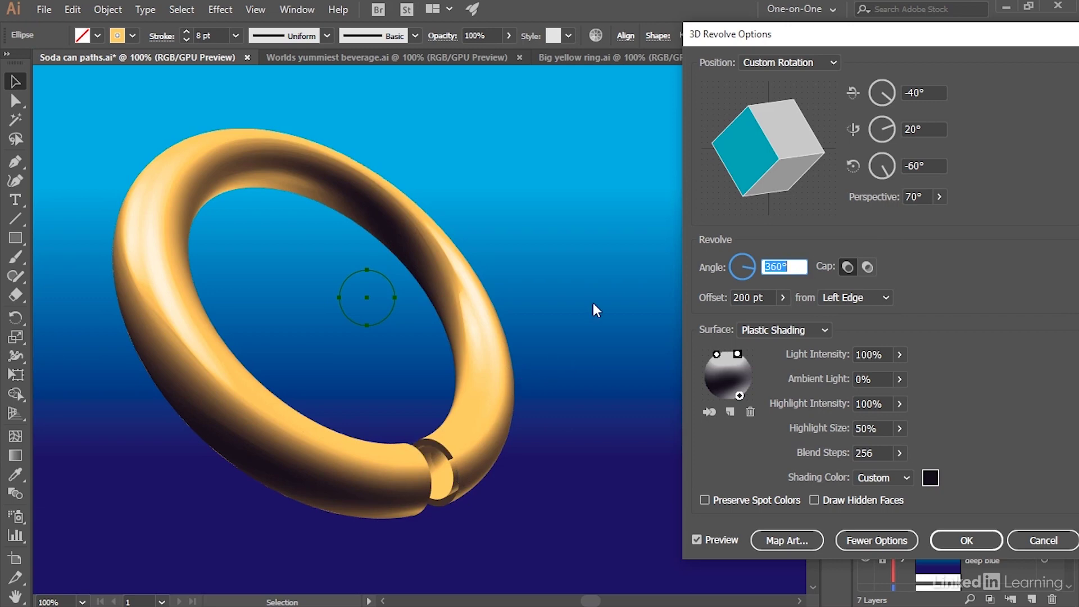
pyautogui.hotkey('shift', 'Up')
pyautogui.press('Tab')
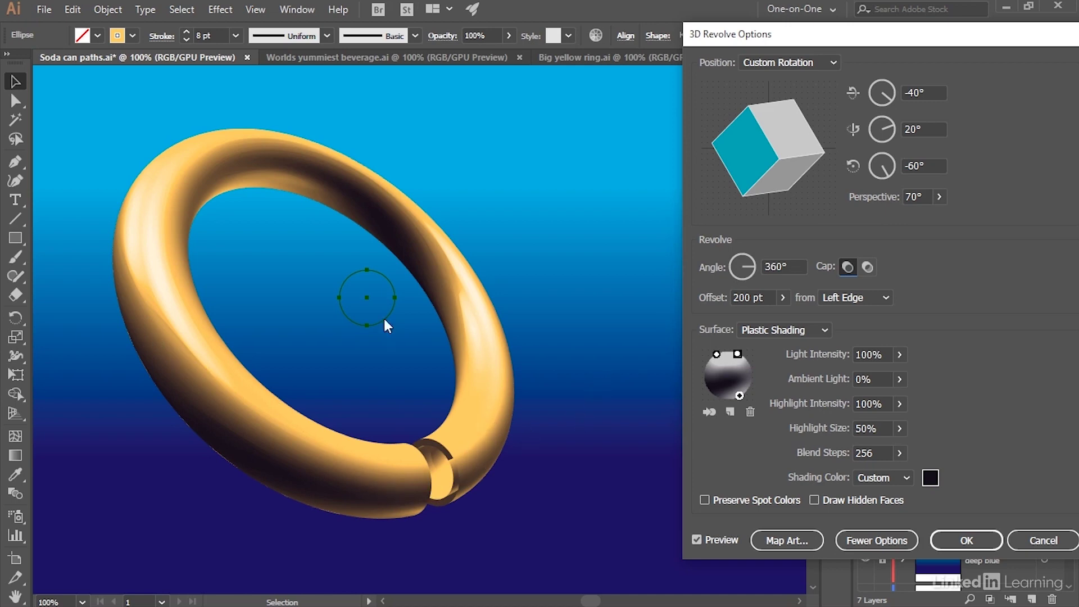
pyautogui.click(949, 539)
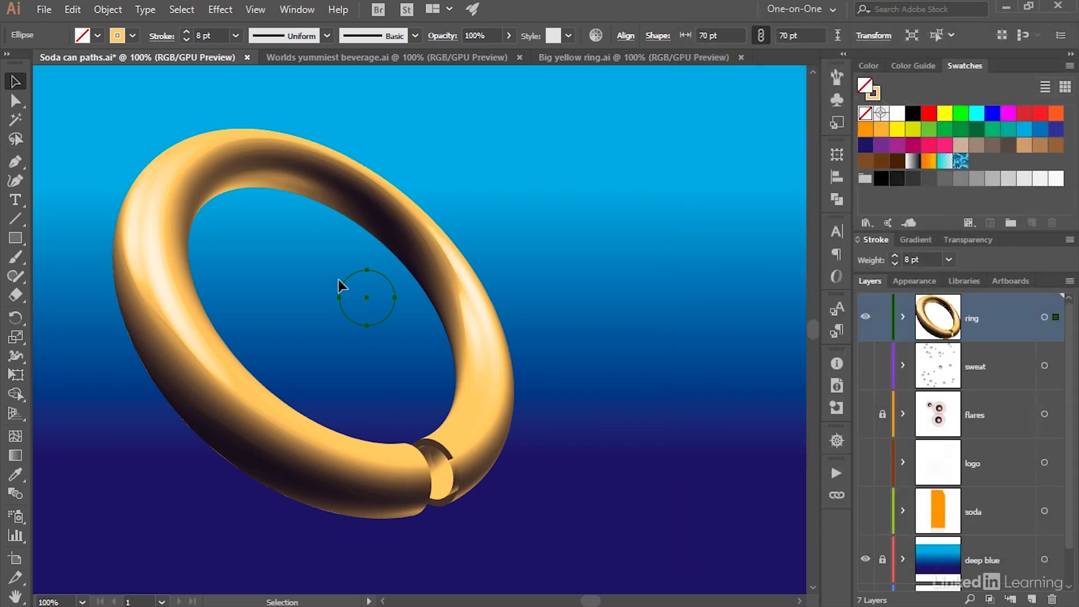
# Step: Nudge the small circle up and back, then reopen 3D Revolve from the ring's Appearance panel
pyautogui.press('shift')
pyautogui.hotkey('shift', 'Up')
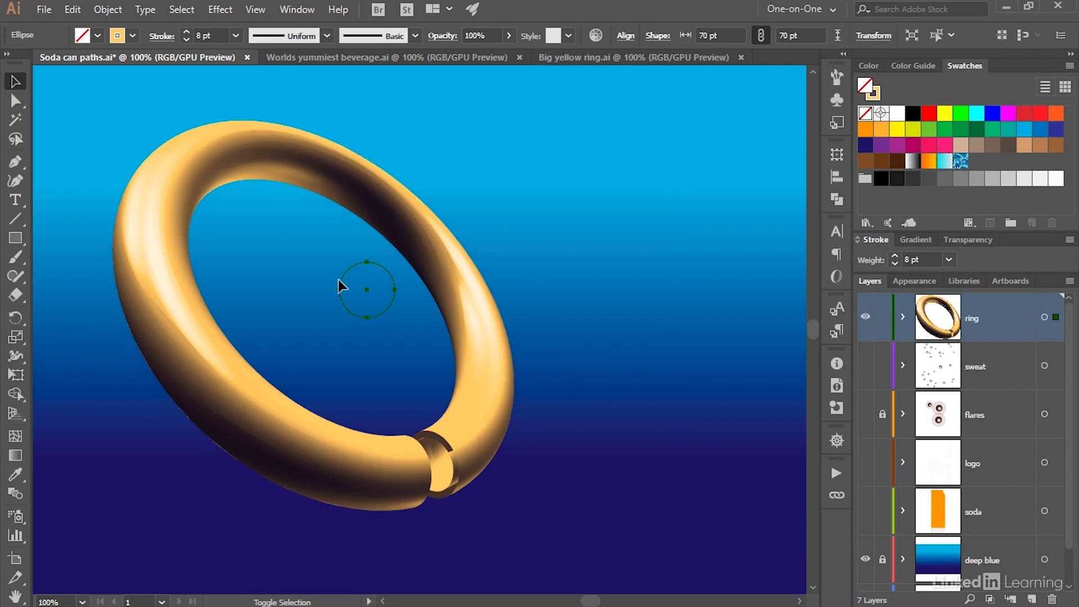
pyautogui.hotkey('shift', 'Down')
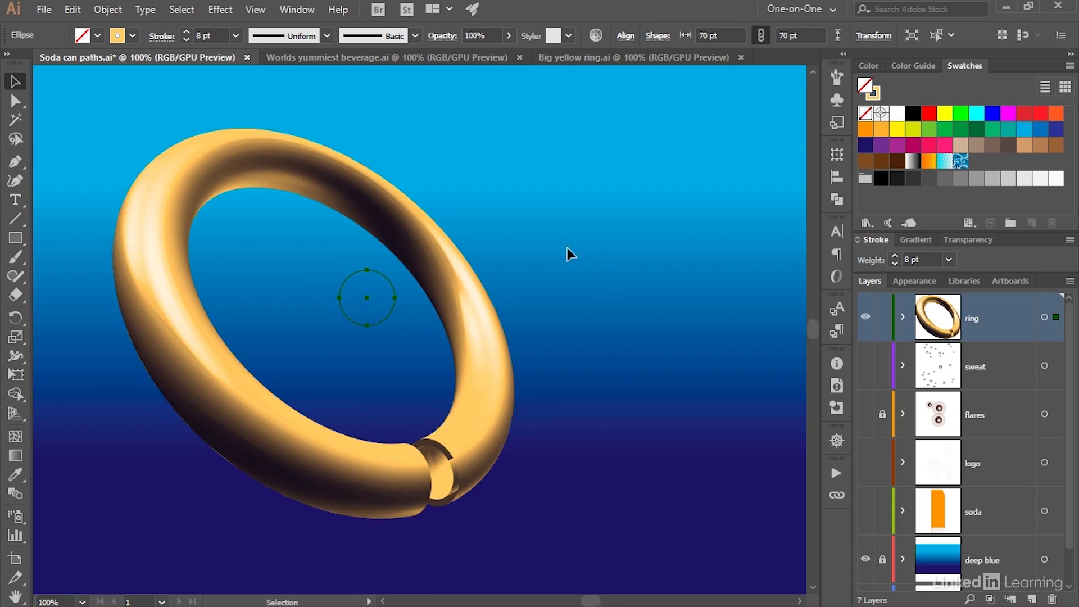
pyautogui.click(929, 284)
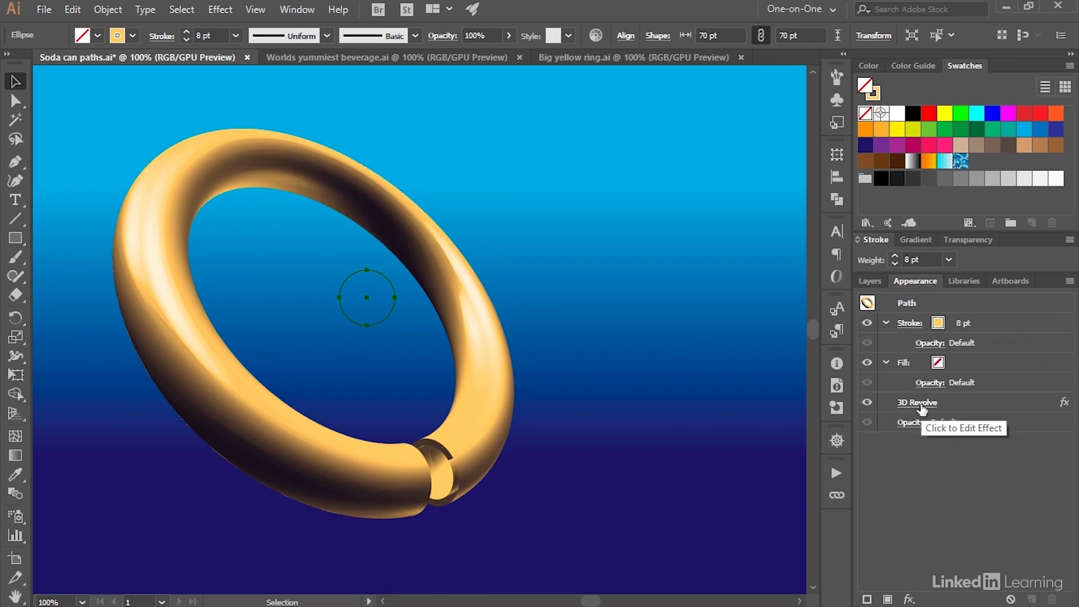
pyautogui.click(921, 404)
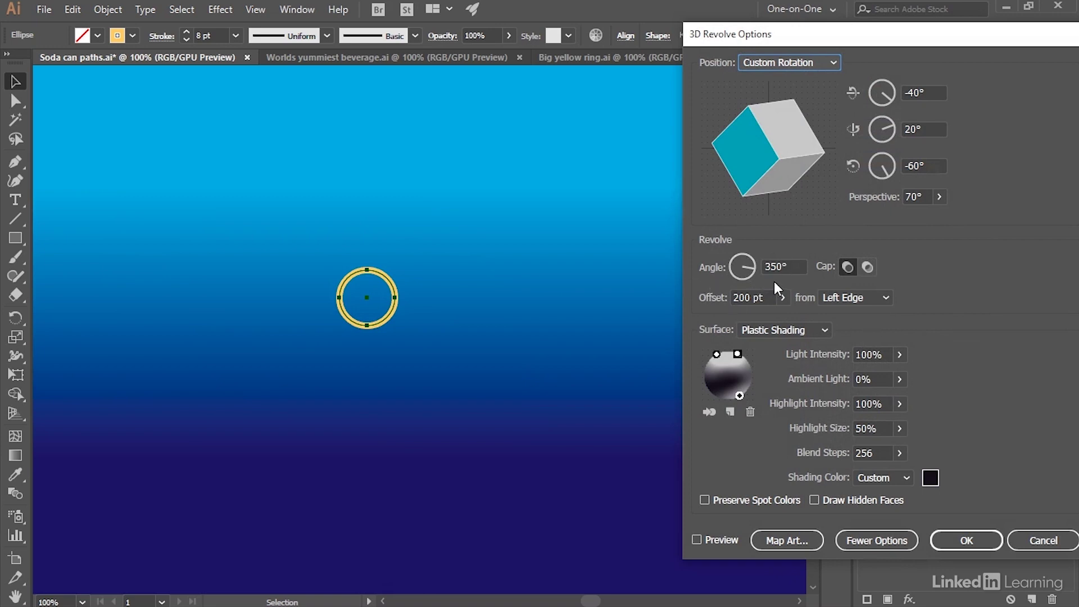
# Step: Set the 3D Revolve angle to 360° with Preview on and confirm the dialog
pyautogui.click(771, 267)
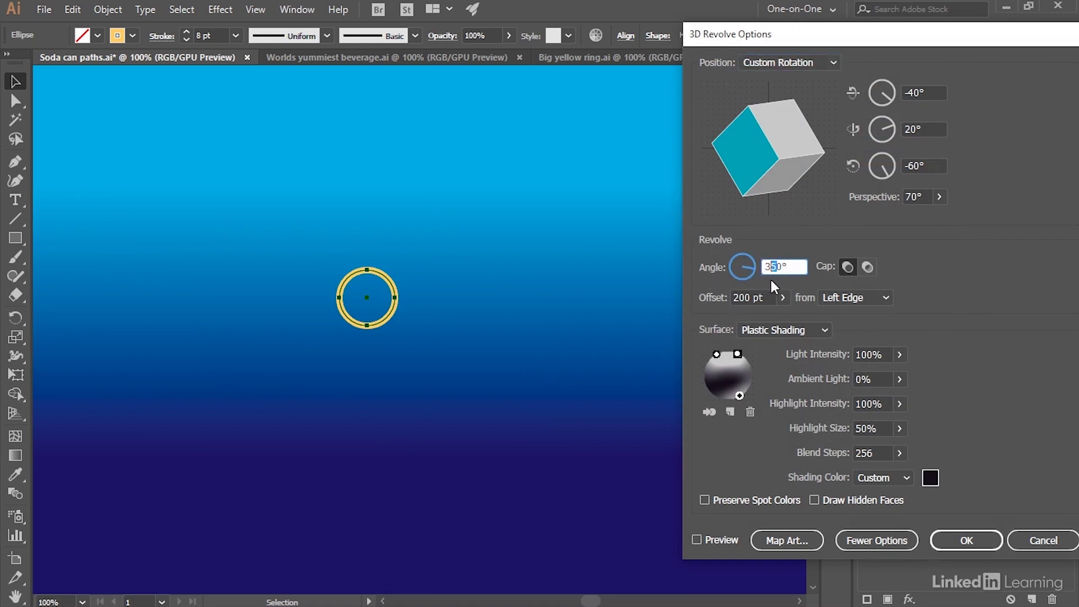
pyautogui.write('6')
pyautogui.press('Tab')
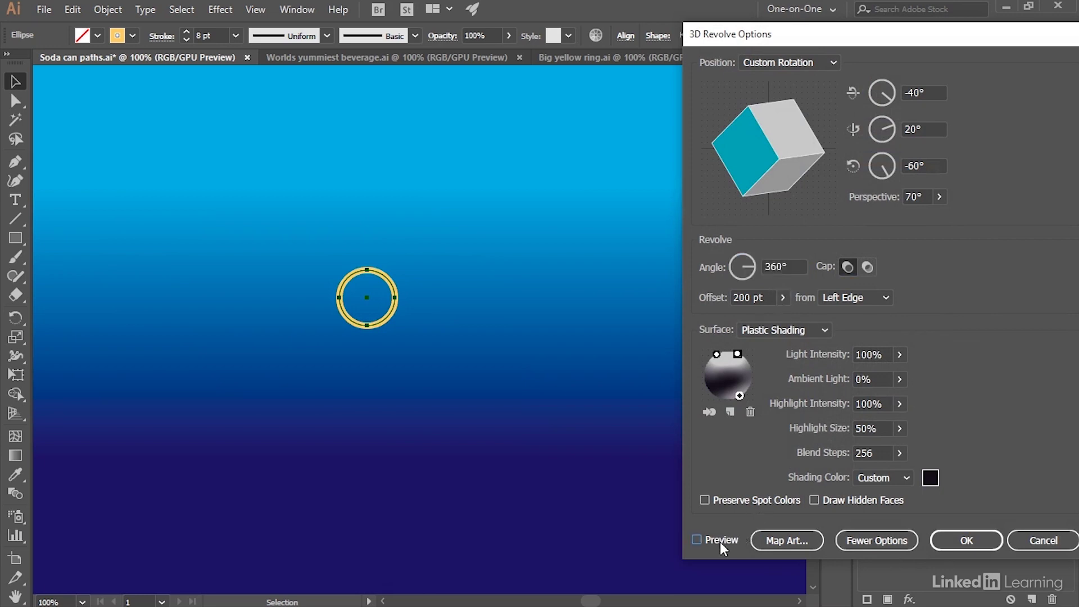
pyautogui.click(697, 540)
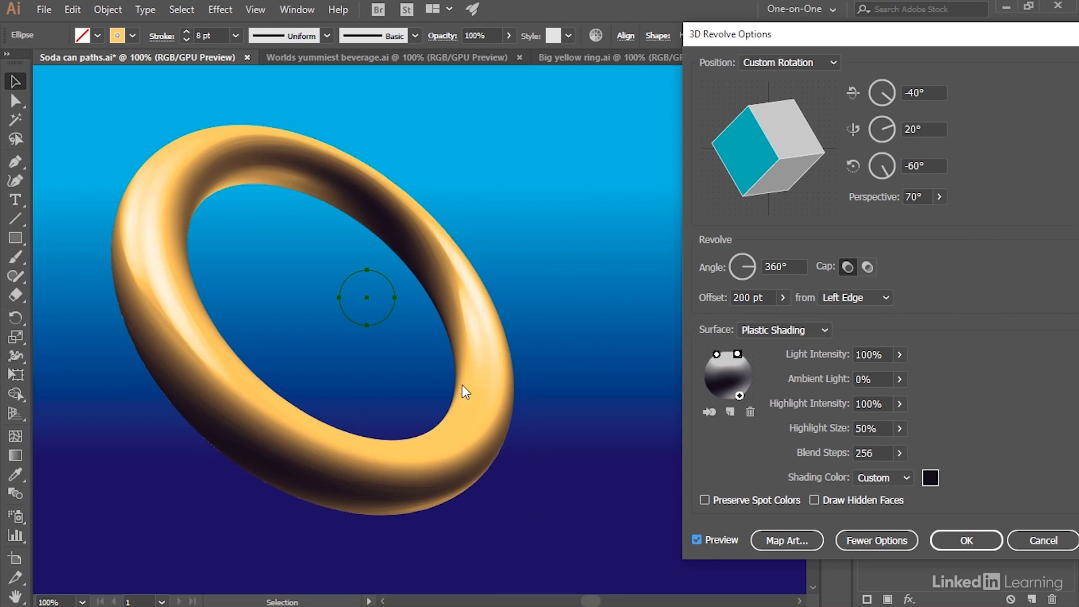
pyautogui.click(954, 541)
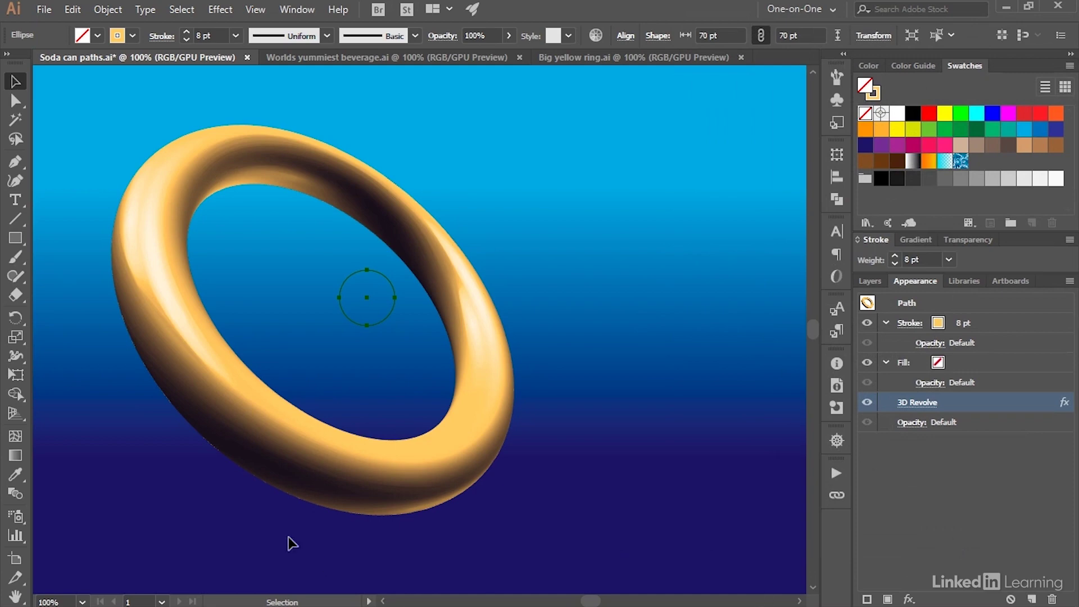
# Step: Zoom in to 300% on the ring's lower outer edge to inspect the shading
pyautogui.click(214, 455)
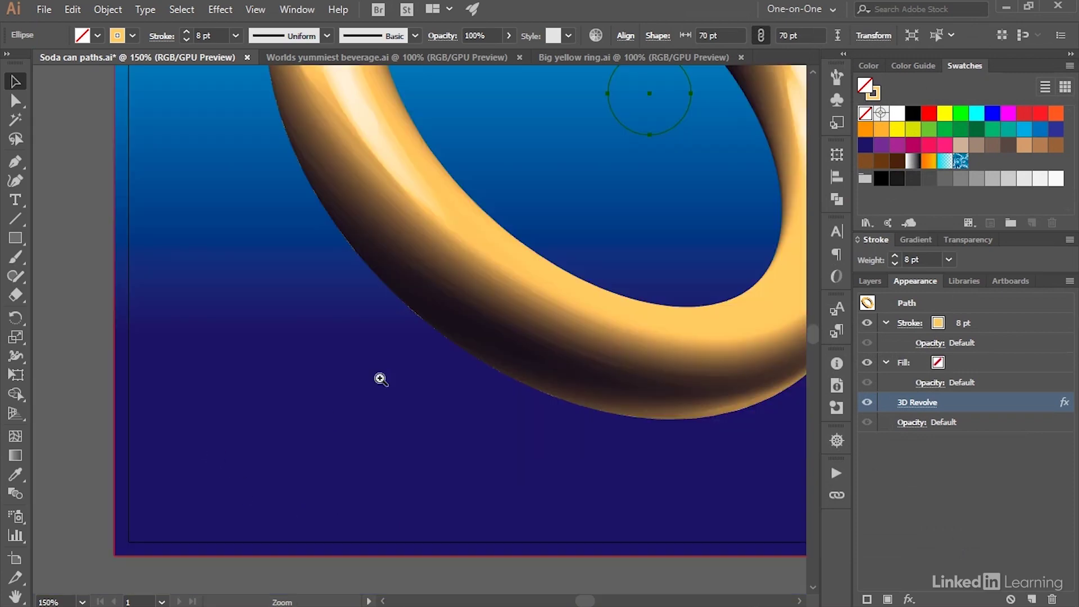
pyautogui.click(430, 323)
pyautogui.click(430, 323)
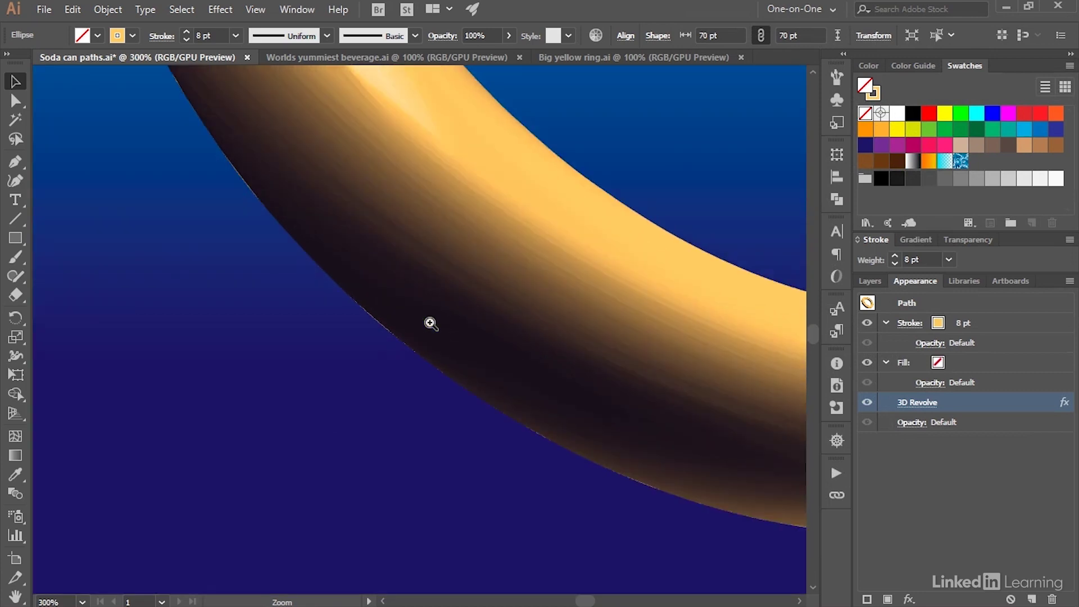
pyautogui.press('space')
# Step: Fit the artboard, zoom to 150%, frame the ring, and bring up the Effect menu
pyautogui.hotkey('ctrl', '0')
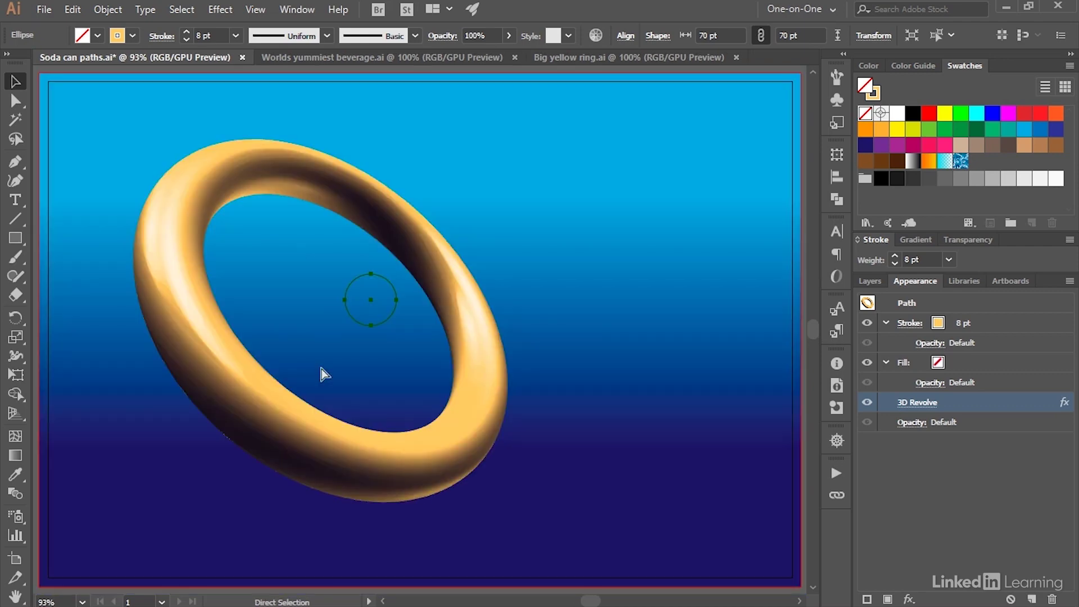
pyautogui.hotkey('ctrl', '1')
pyautogui.hotkey('ctrl', '+')
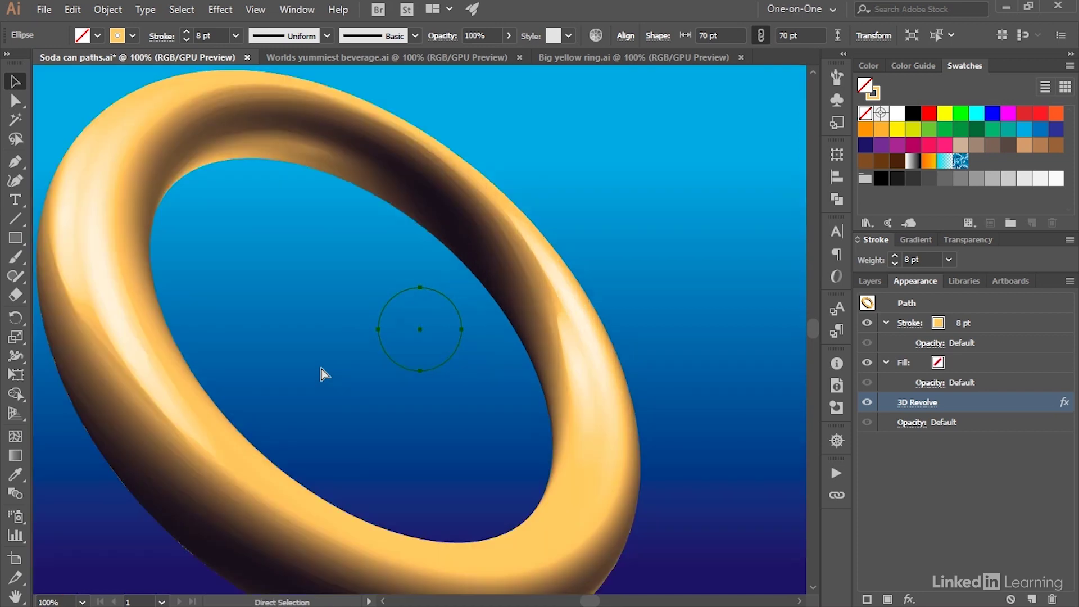
pyautogui.moveTo(308, 369); pyautogui.dragTo(325, 272)
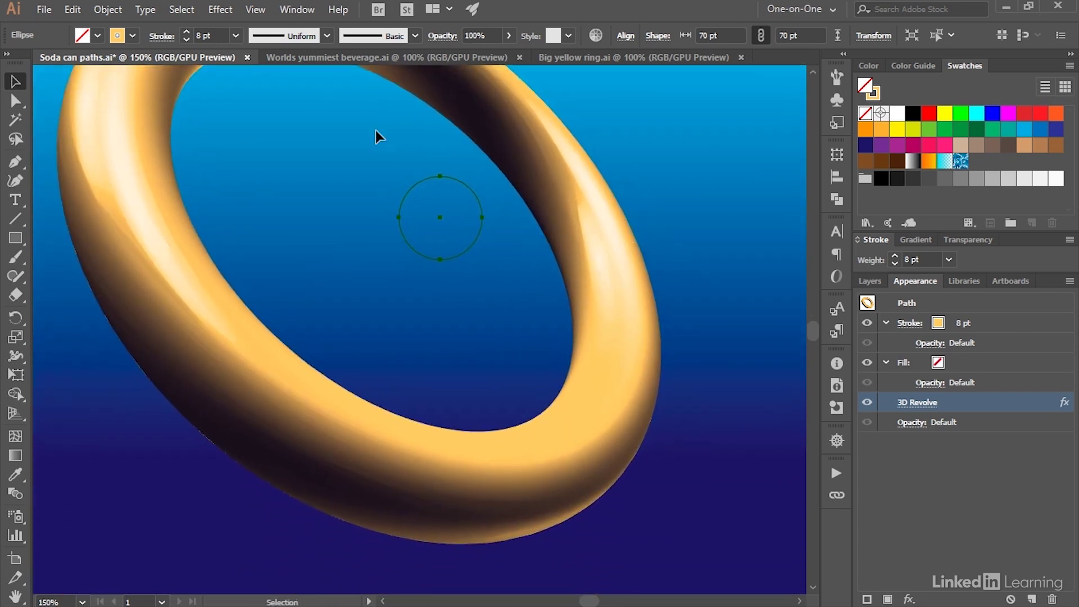
pyautogui.click(225, 10)
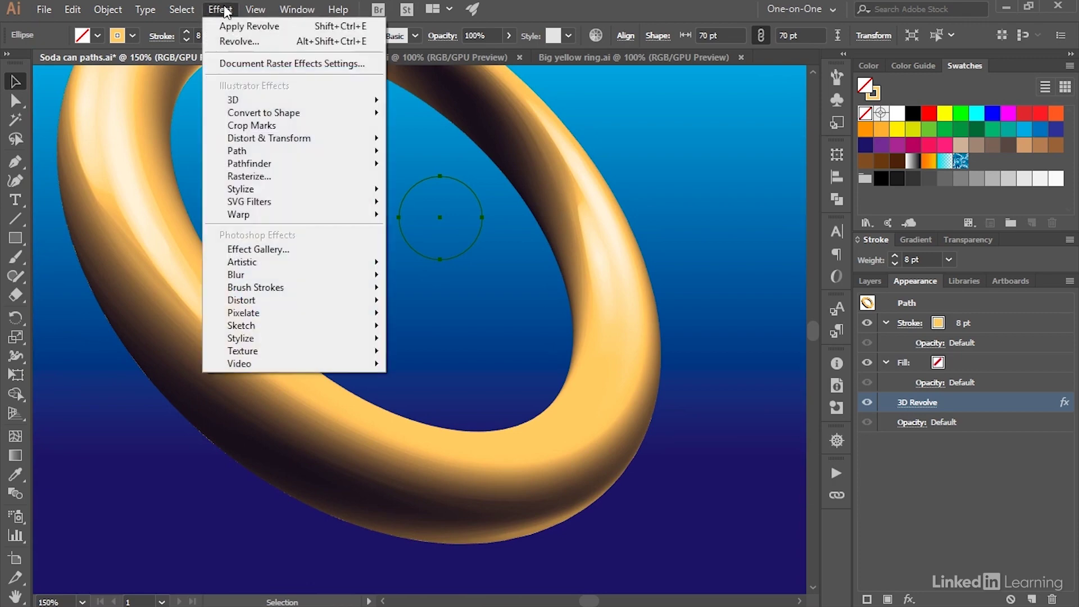
# Step: Add an Inner Glow to the ring with pale yellow FFE780 in Color Dodge mode
pyautogui.moveTo(310, 196)
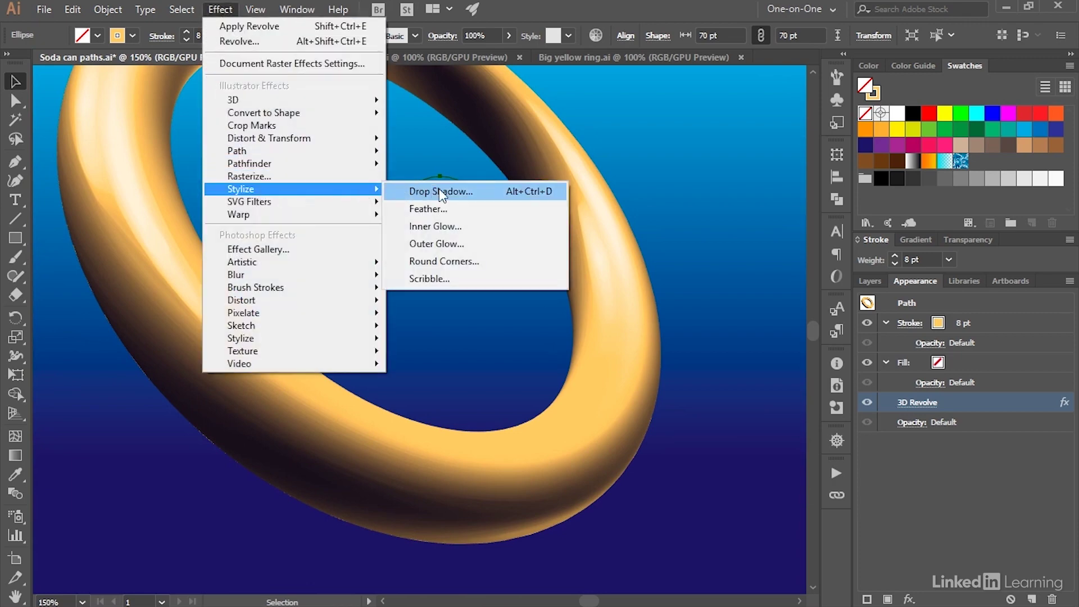
pyautogui.click(436, 226)
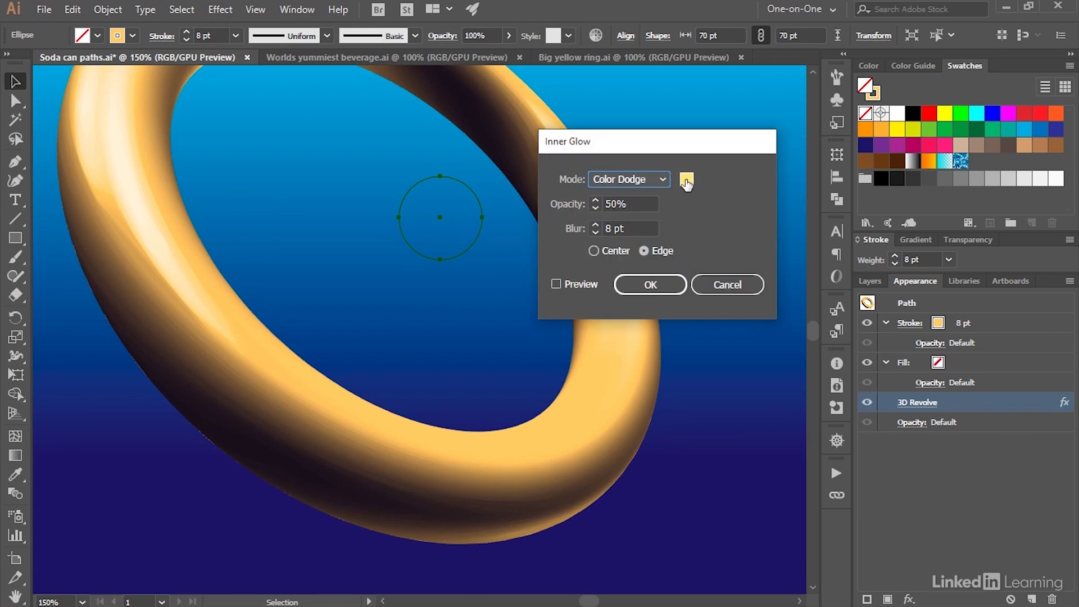
pyautogui.click(687, 181)
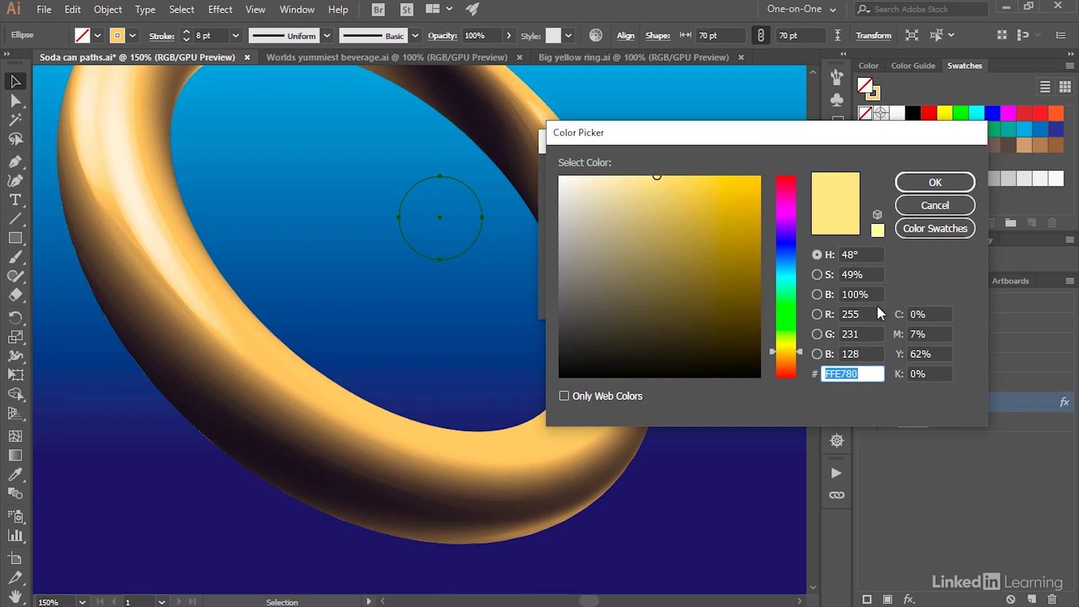
pyautogui.click(933, 186)
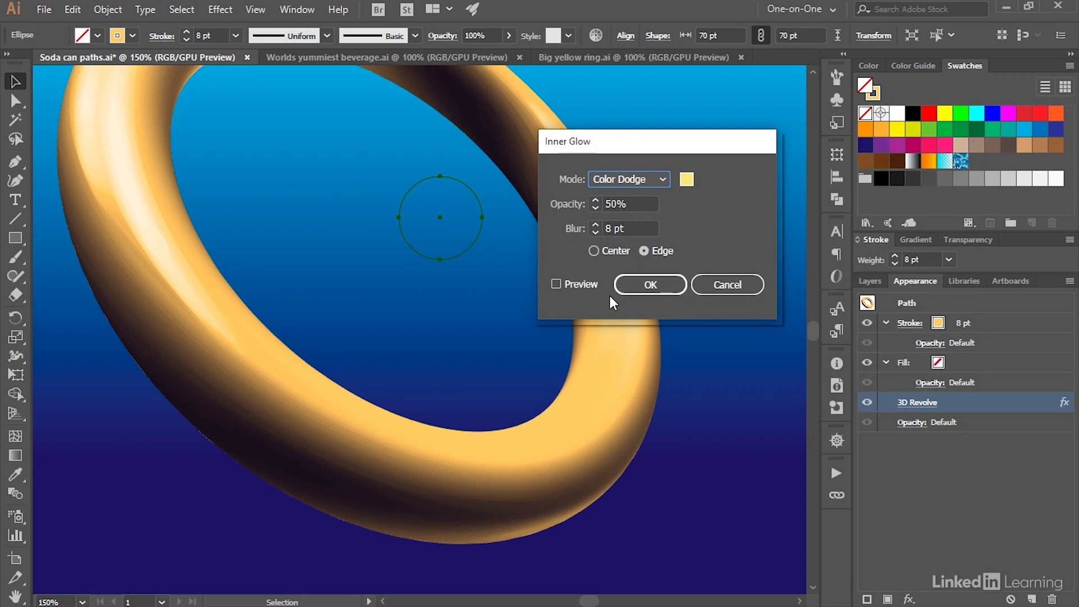
# Step: Preview and apply the yellow Inner Glow, zoom out, recentre the ring, and deselect it
pyautogui.click(581, 284)
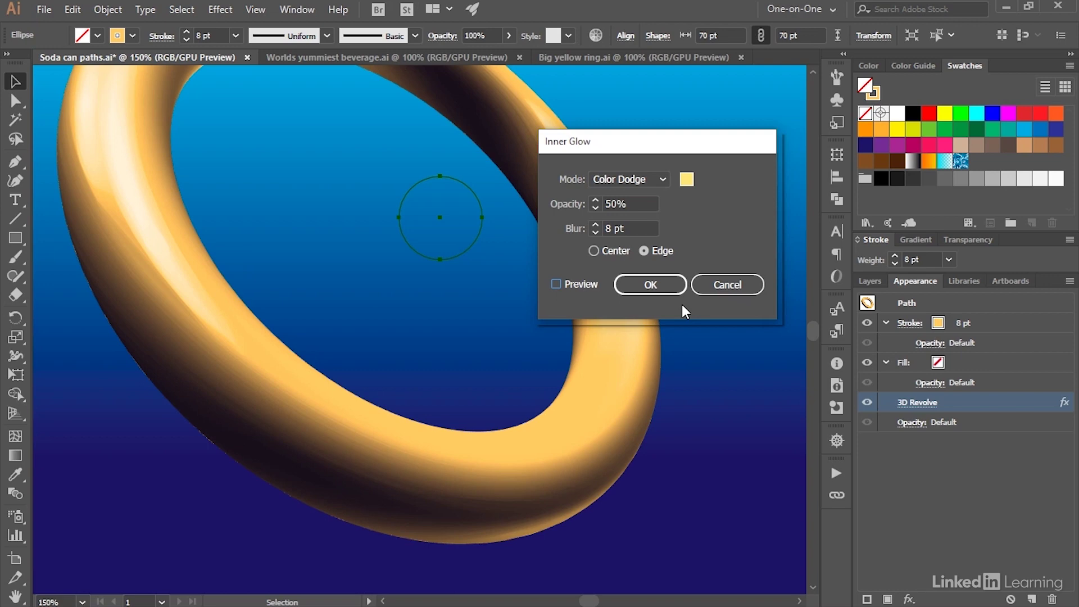
pyautogui.press('space')
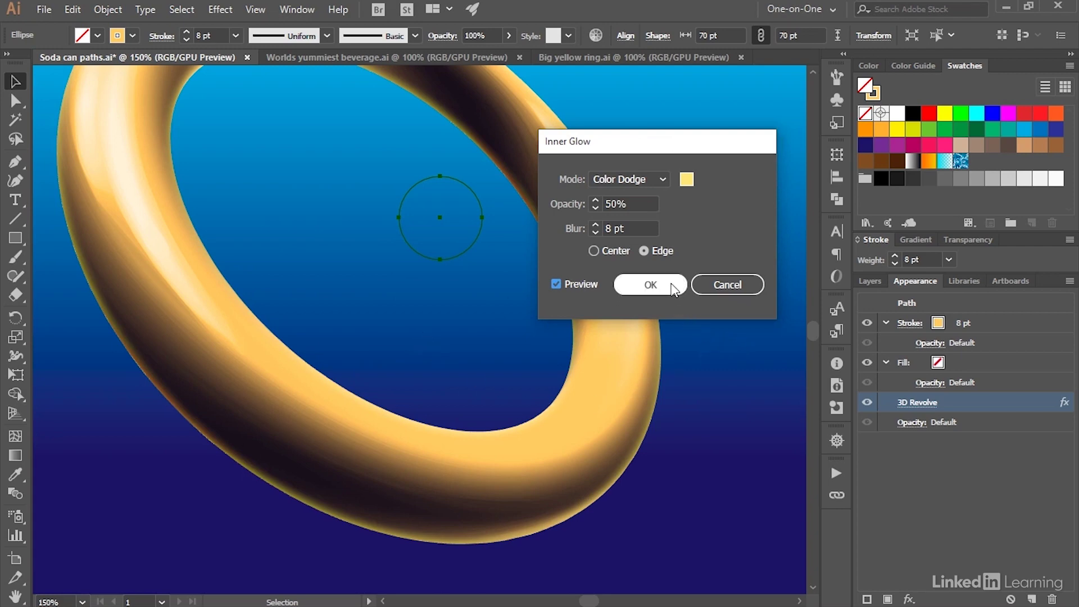
pyautogui.click(672, 288)
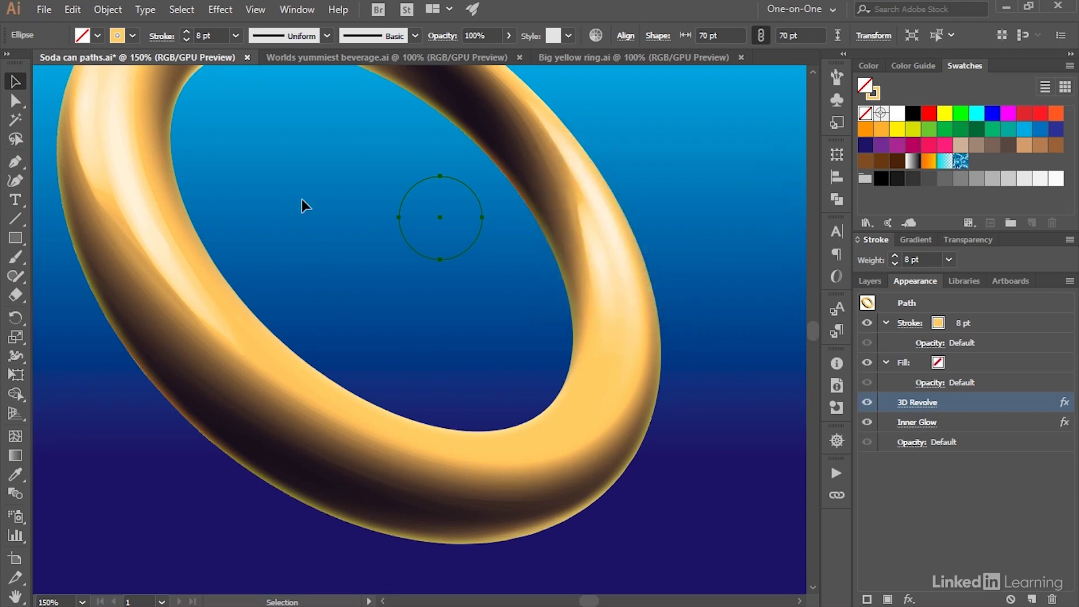
pyautogui.keyDown('ctrl'); pyautogui.keyDown('alt'); pyautogui.click(322, 195); pyautogui.keyUp('alt'); pyautogui.keyUp('ctrl')
pyautogui.moveTo(378, 309)
pyautogui.mouseDown()
pyautogui.moveTo(277, 250)
pyautogui.moveTo(255, 265)
pyautogui.mouseUp()
pyautogui.click(257, 264)
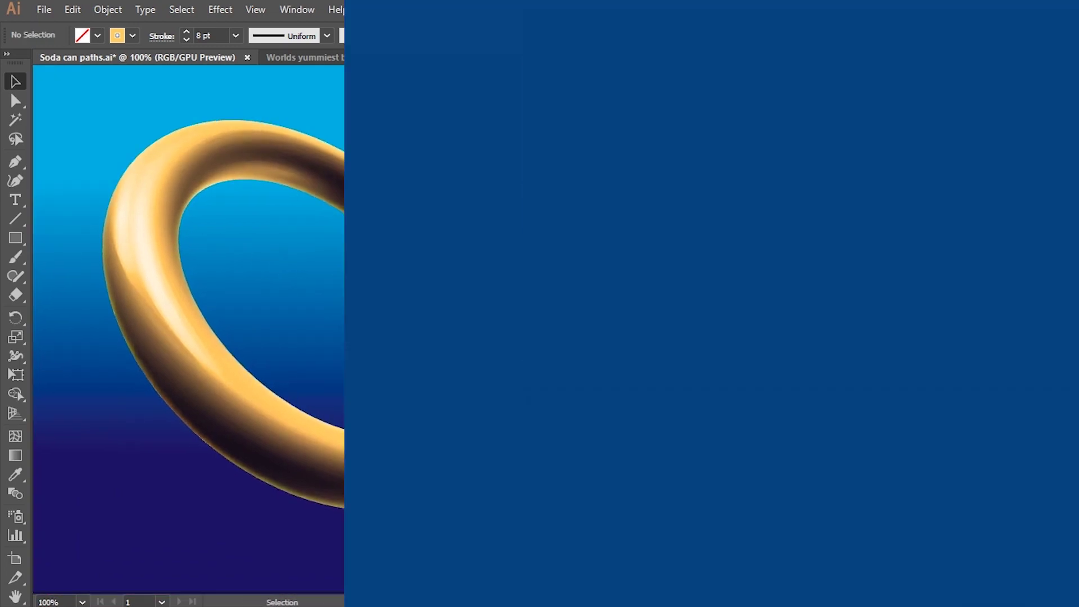